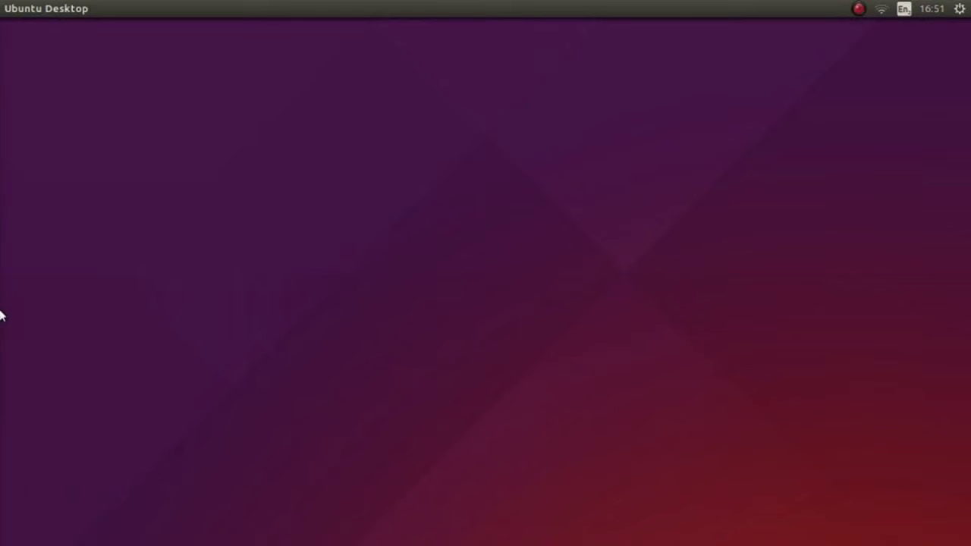
Step: Search Ubuntu Software Centre for Audacity and open its details page showing version 2.0.6-2 installed
mouse_move(2, 112)
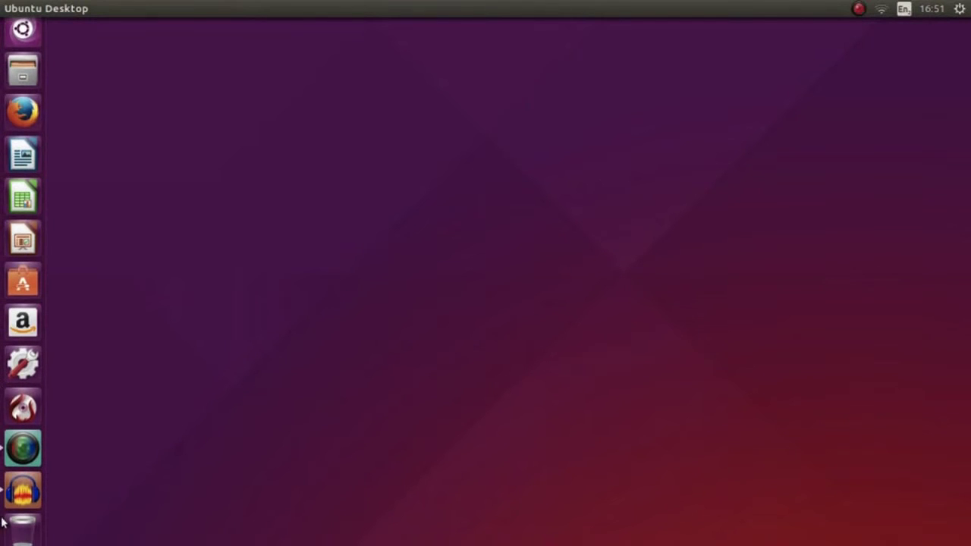
click(22, 282)
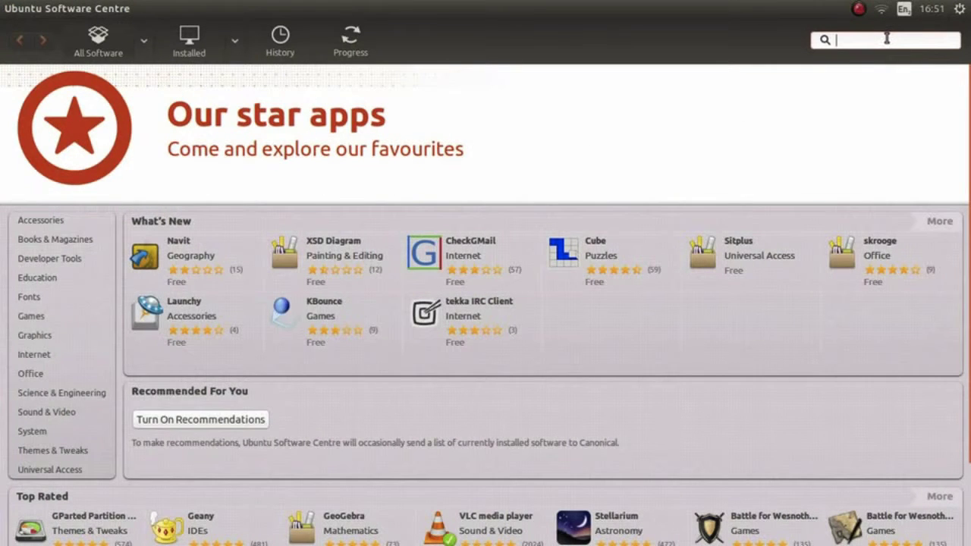
text(aud)
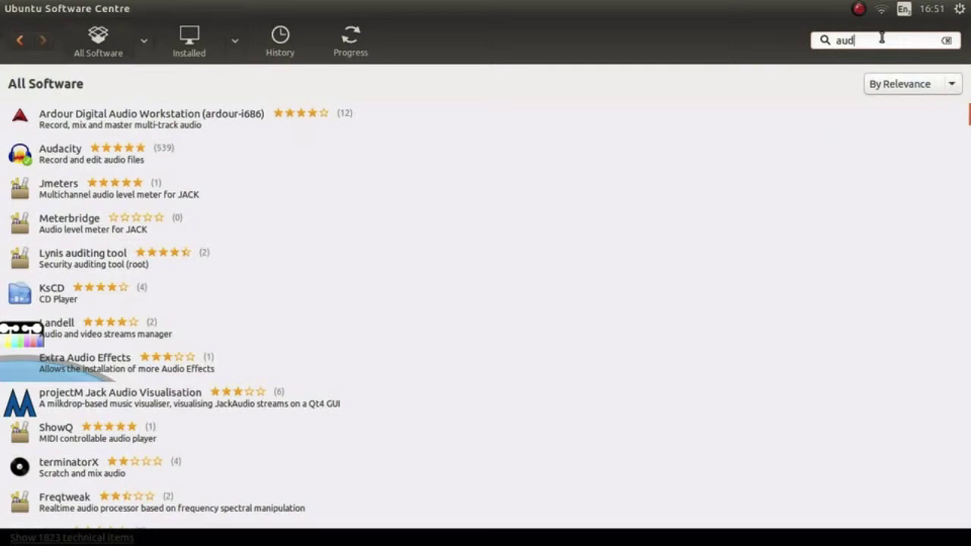
click(88, 154)
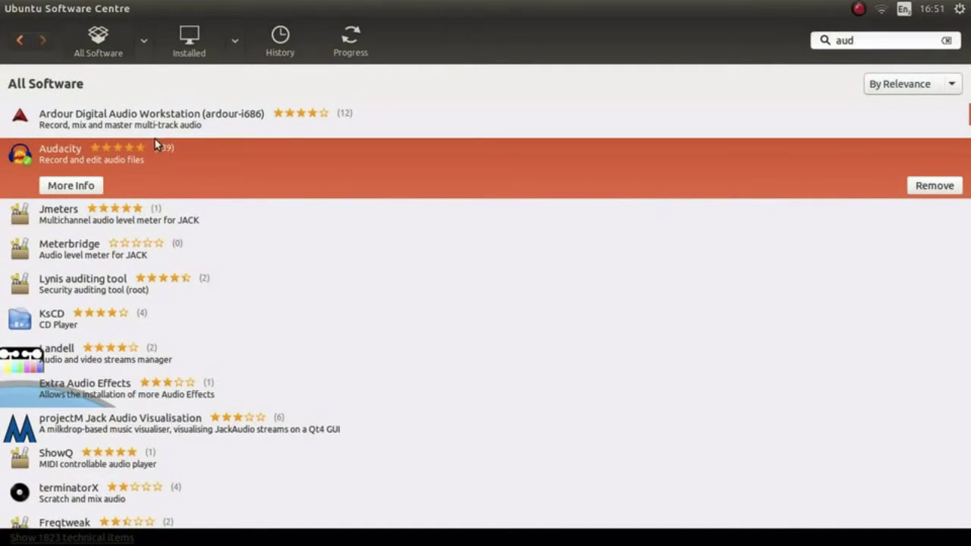
click(65, 186)
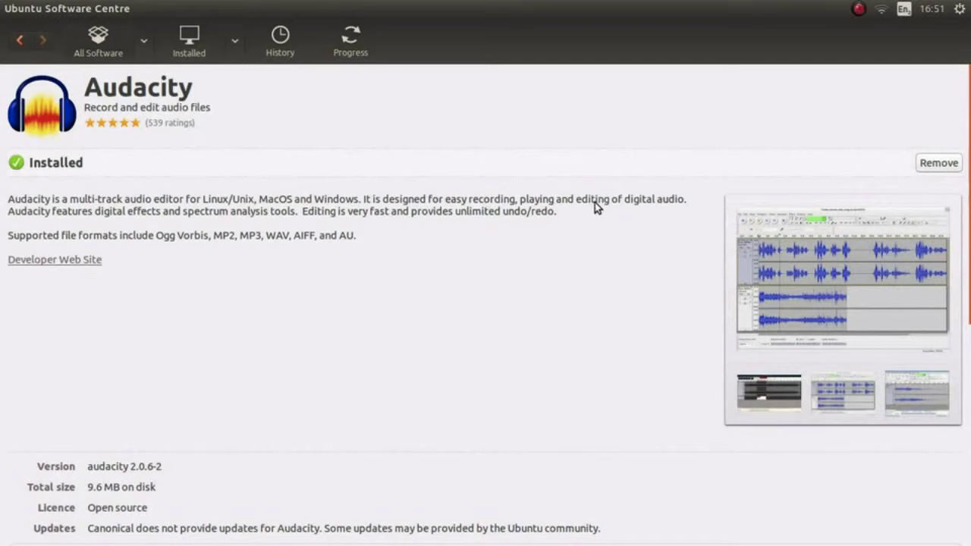
Step: View the first and third Audacity screenshots enlarged, closing each afterwards
click(784, 389)
click(834, 280)
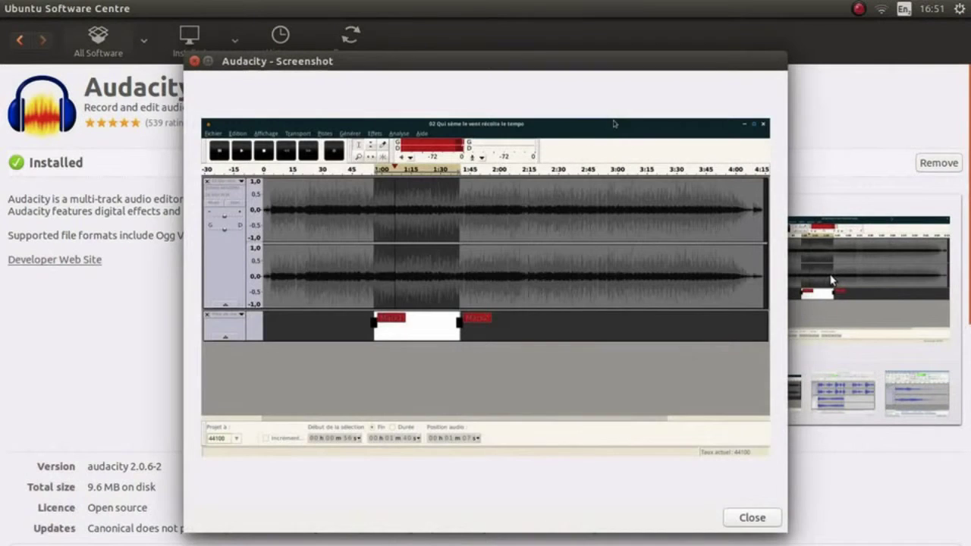
click(759, 522)
click(904, 391)
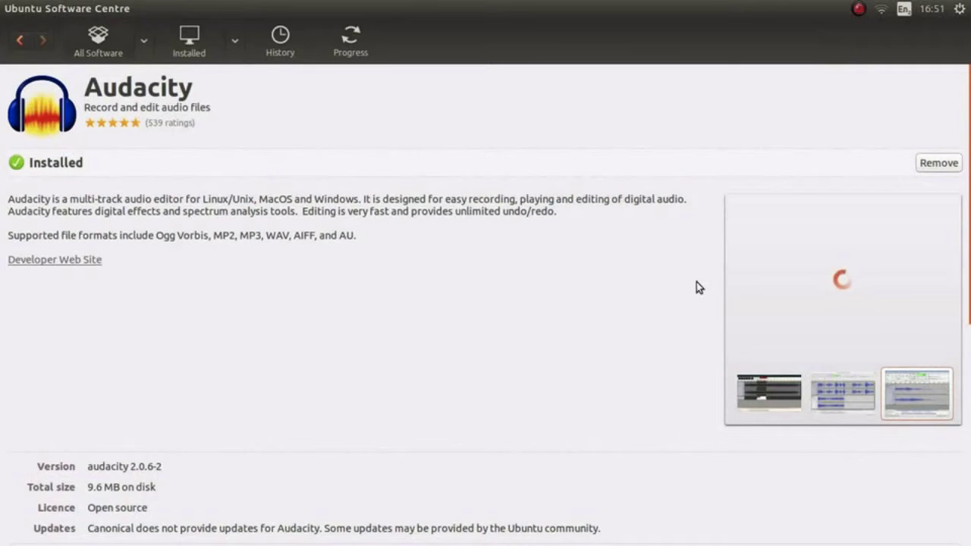
click(785, 281)
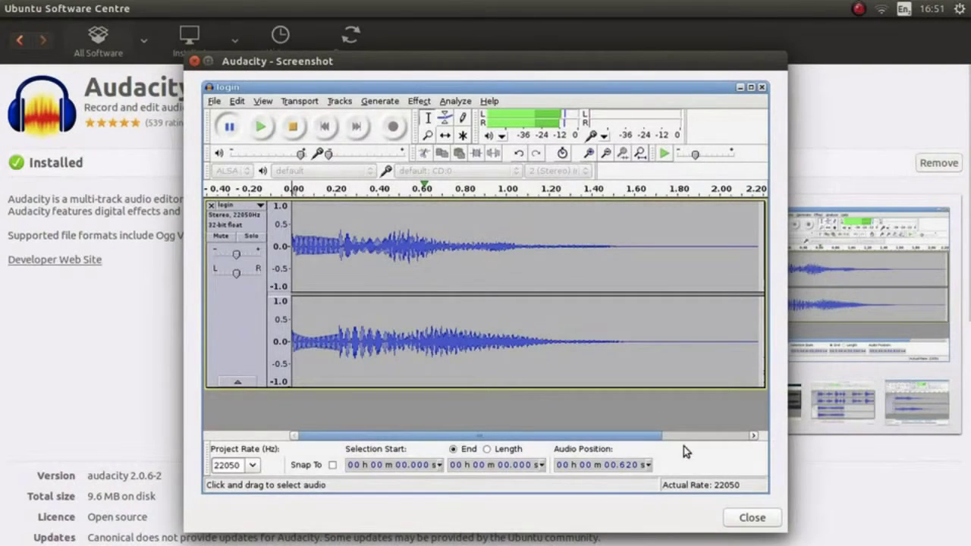
click(752, 518)
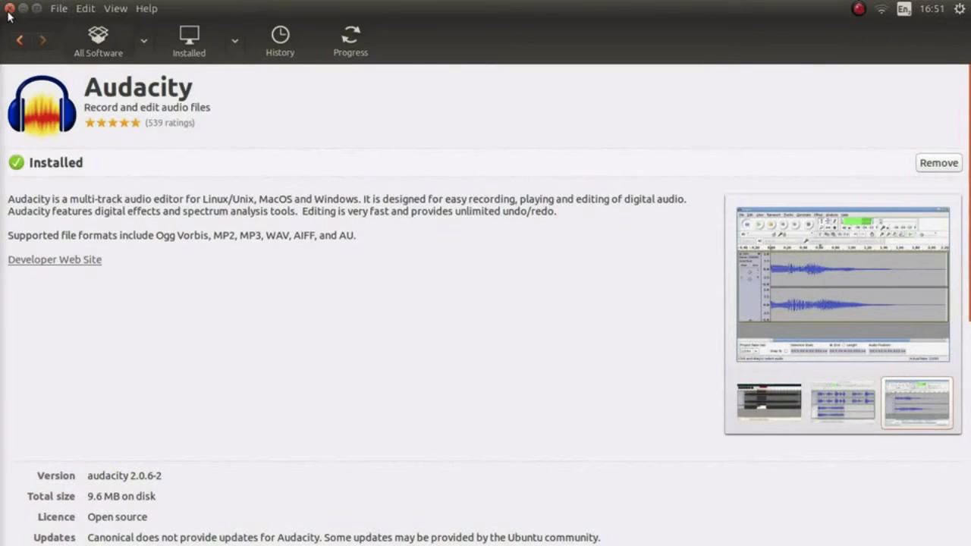
Step: Close Software Centre, relaunch Audacity from the Dash, dismiss the already-running warning, and switch to its window
click(9, 9)
mouse_move(2, 532)
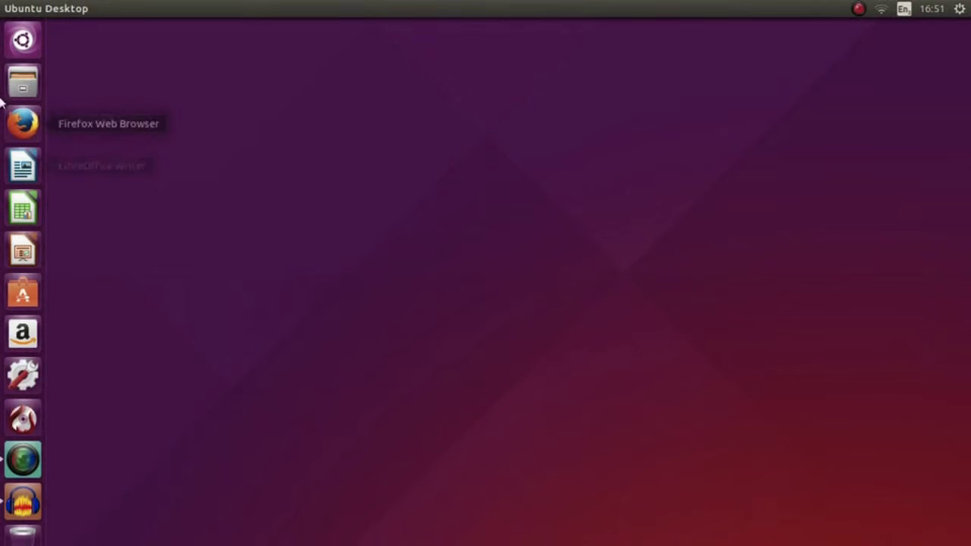
click(21, 41)
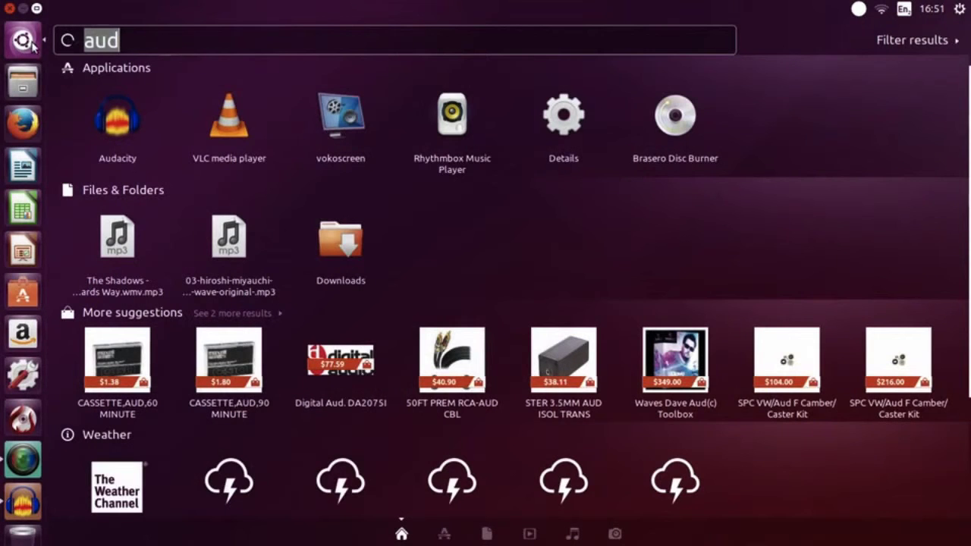
click(109, 116)
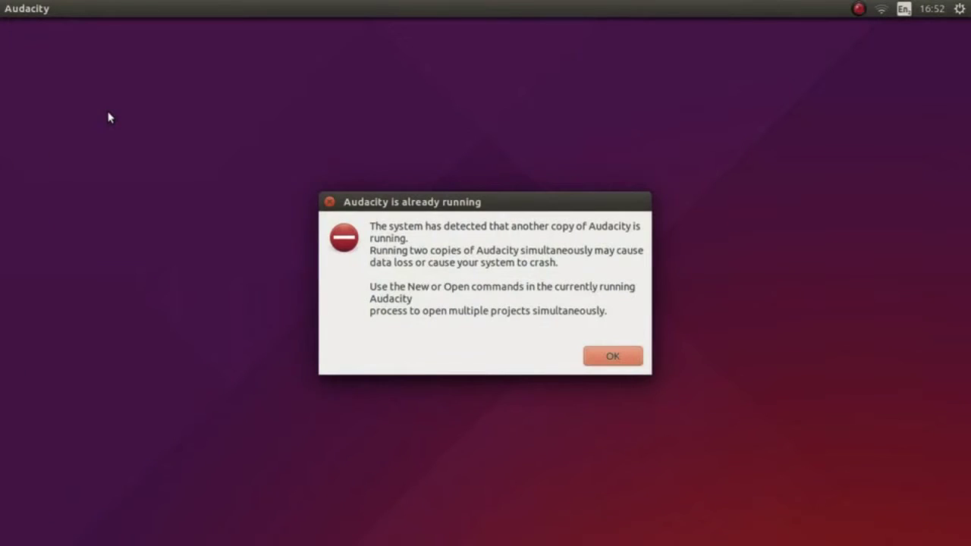
click(612, 358)
mouse_move(5, 523)
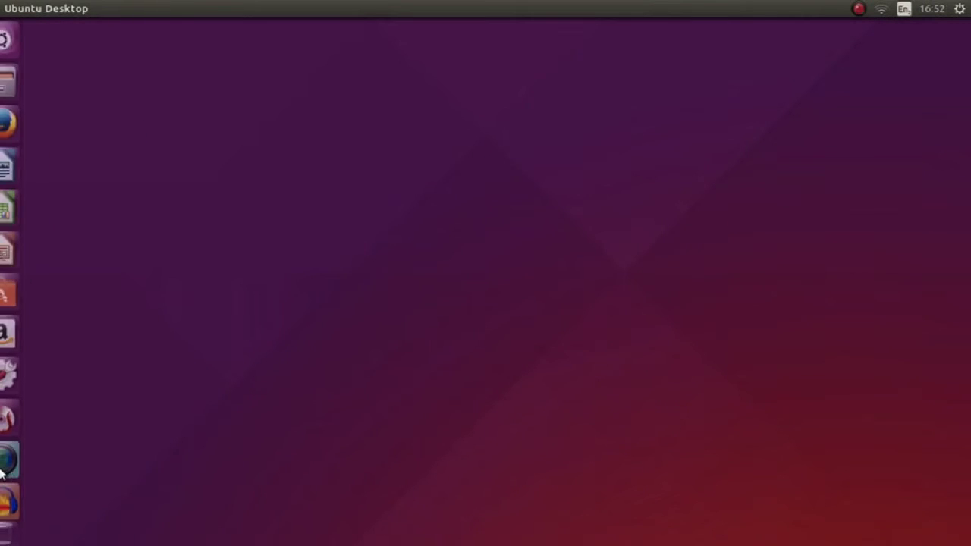
click(18, 485)
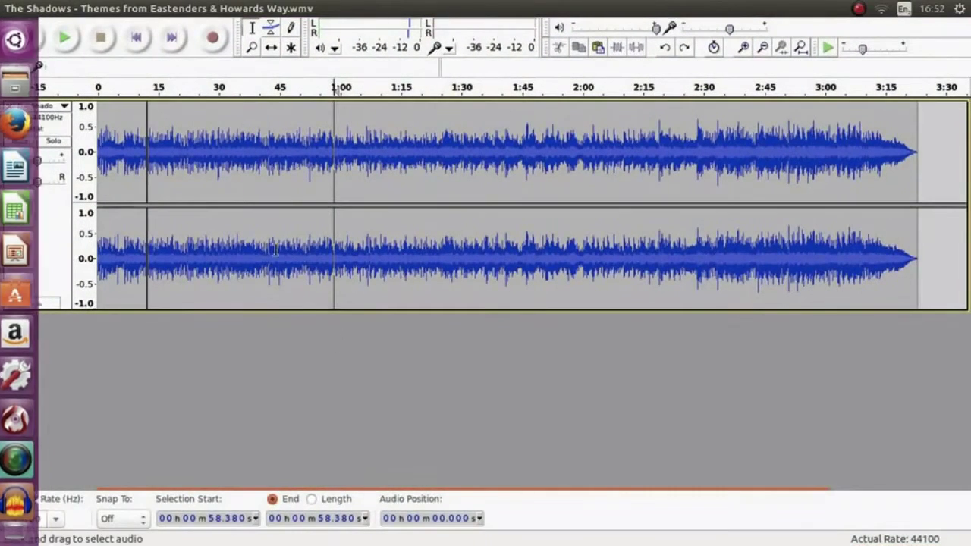
mouse_move(41, 15)
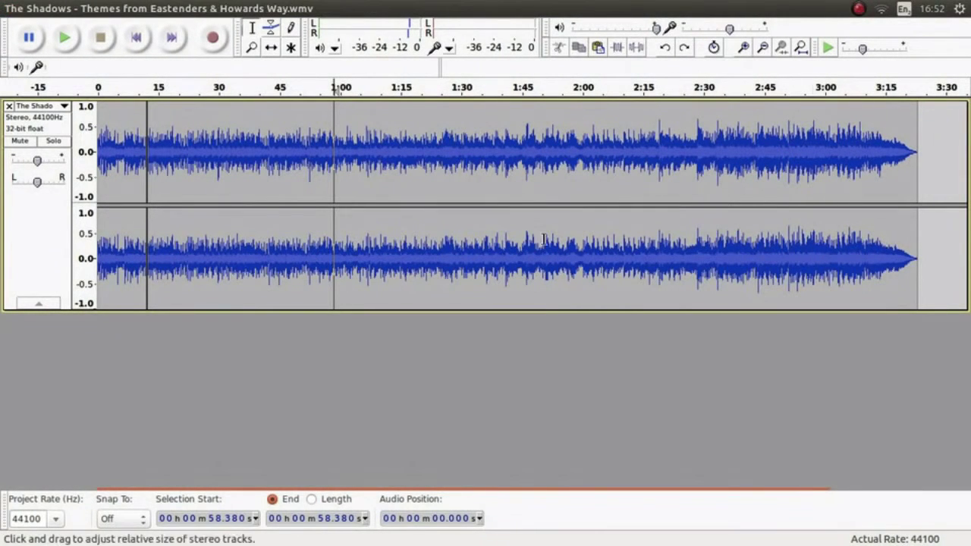
Step: Start a new empty project and import 'The Shadows - Themes from Eastenders & Howards Way.wmv.mp3' from Downloads
click(58, 9)
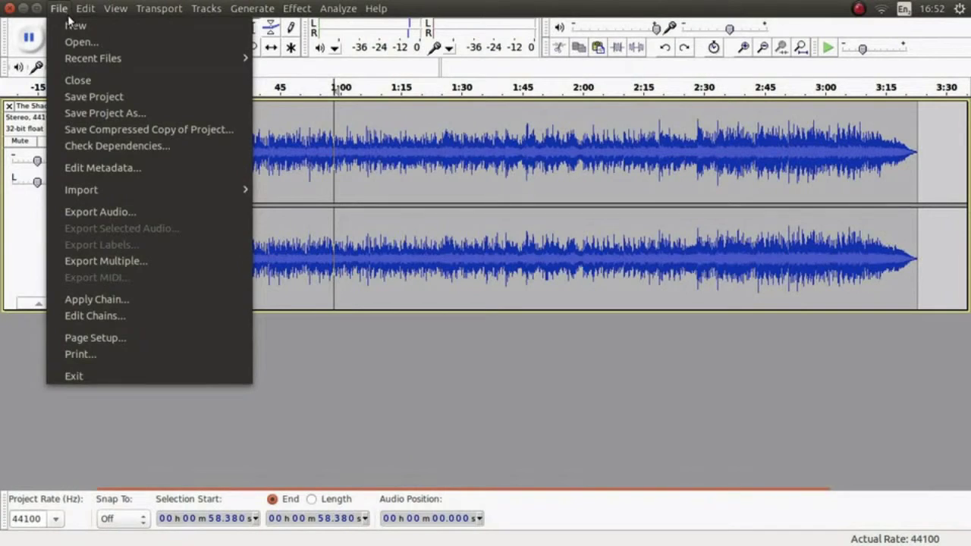
click(66, 25)
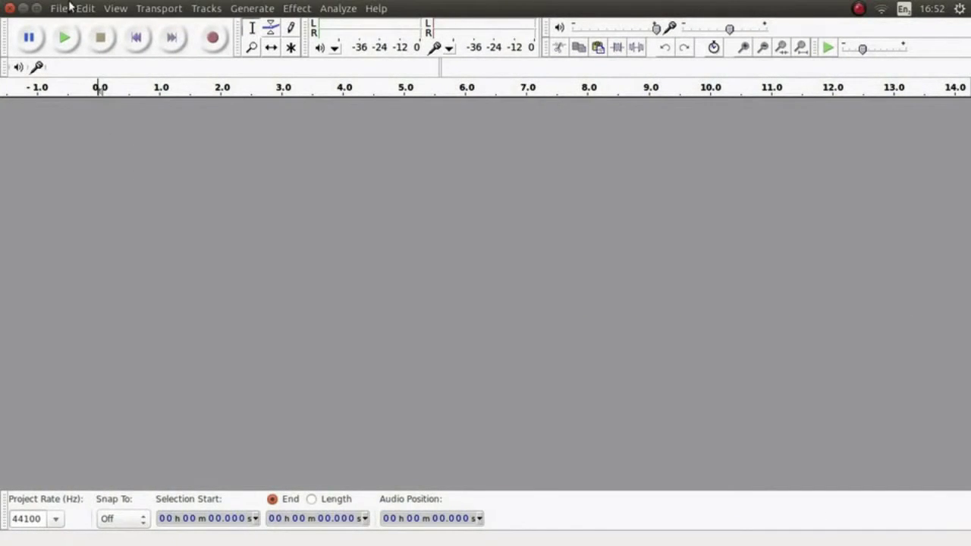
click(59, 8)
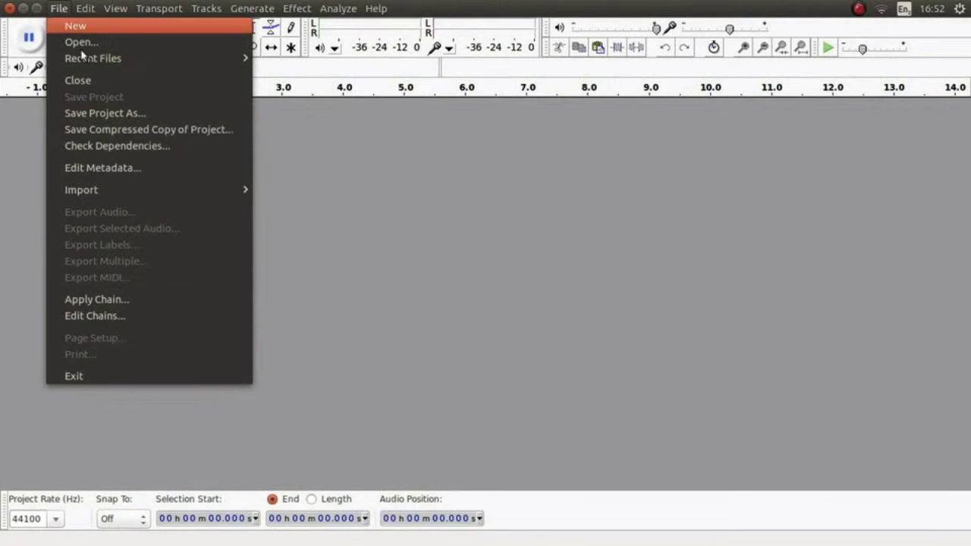
mouse_move(118, 189)
click(305, 192)
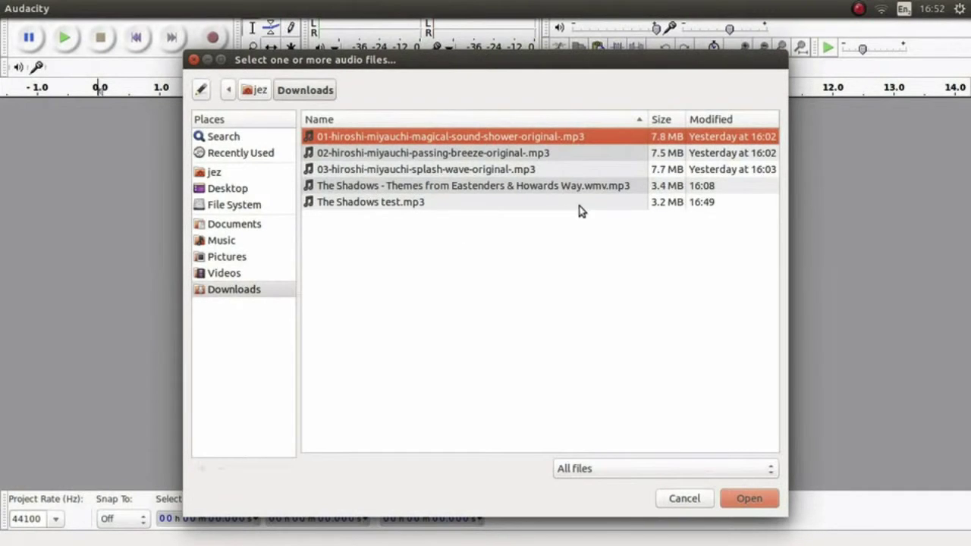
click(746, 502)
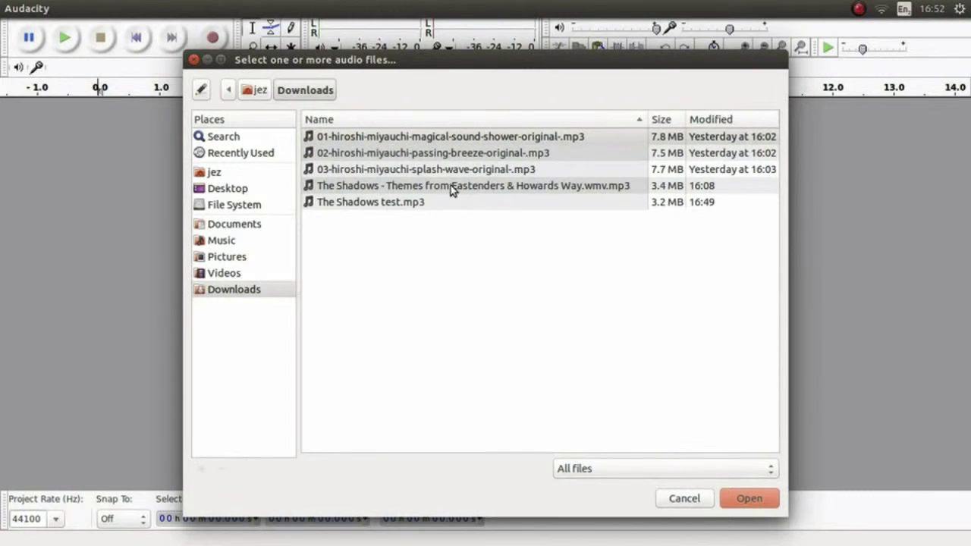
click(451, 185)
click(762, 505)
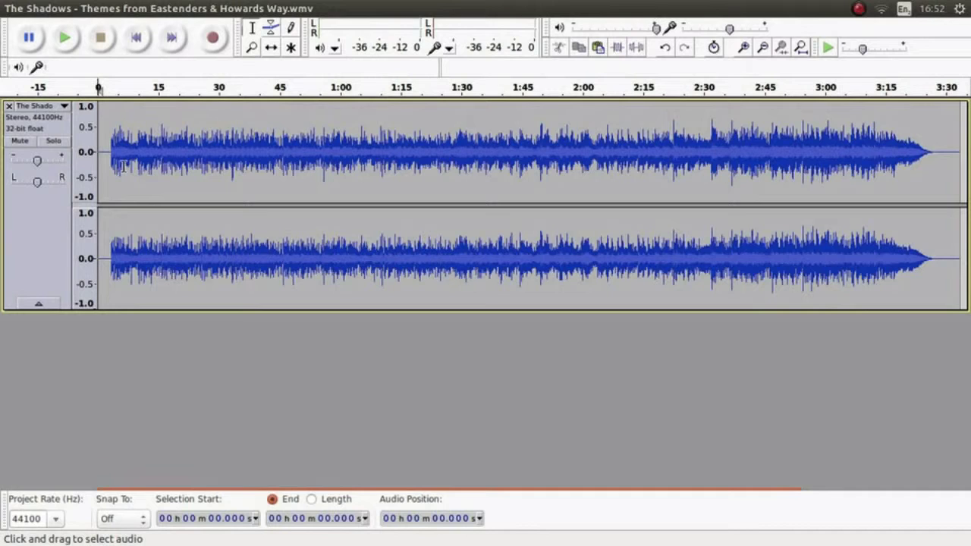
click(62, 39)
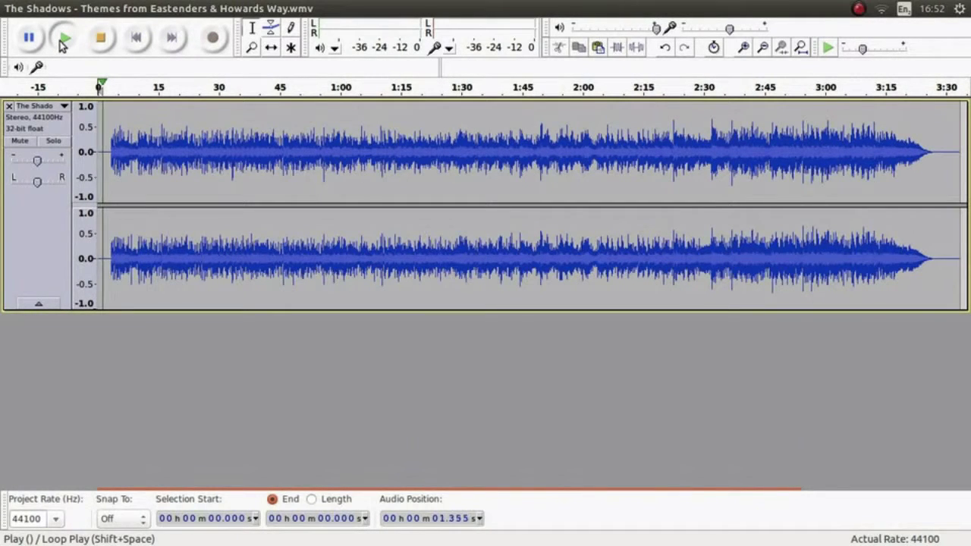
click(98, 39)
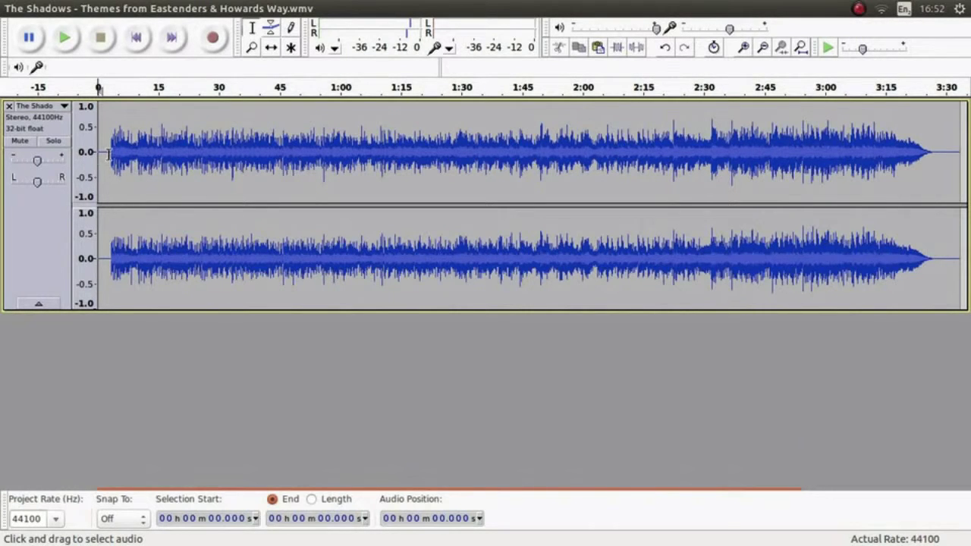
Step: Delete the first 3.341 seconds of the track
drag(110, 151, 97, 151)
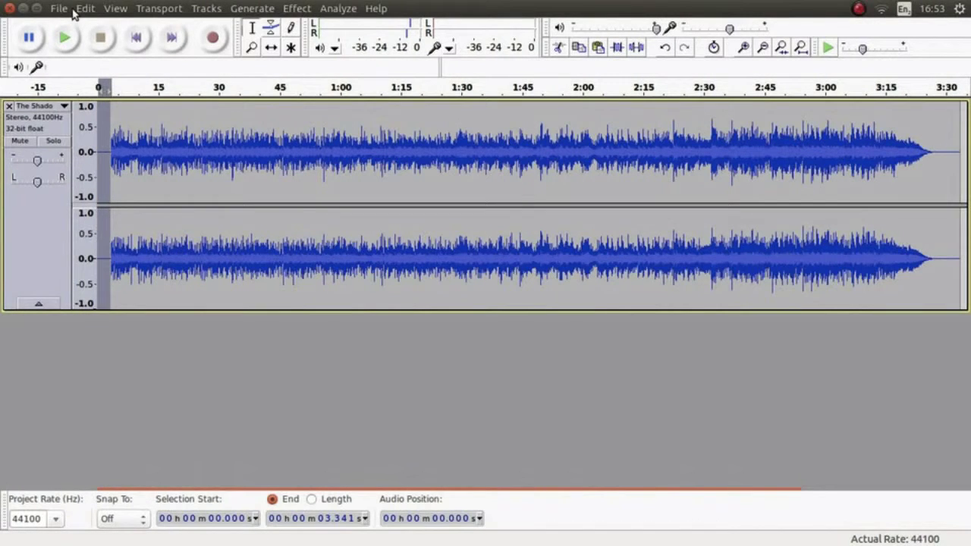
click(81, 10)
click(104, 80)
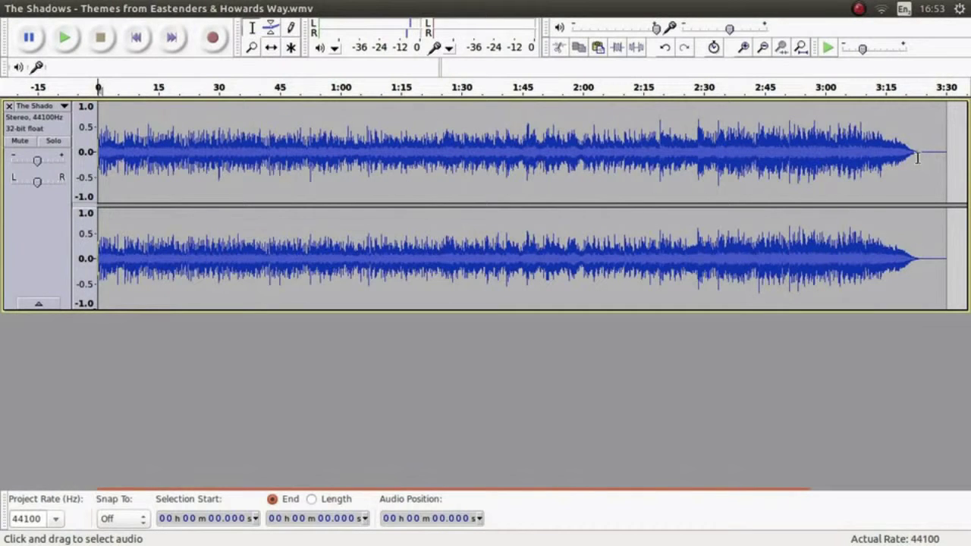
Step: Delete the silent tail from 3:23.098 to 3:30.132
drag(918, 156, 947, 155)
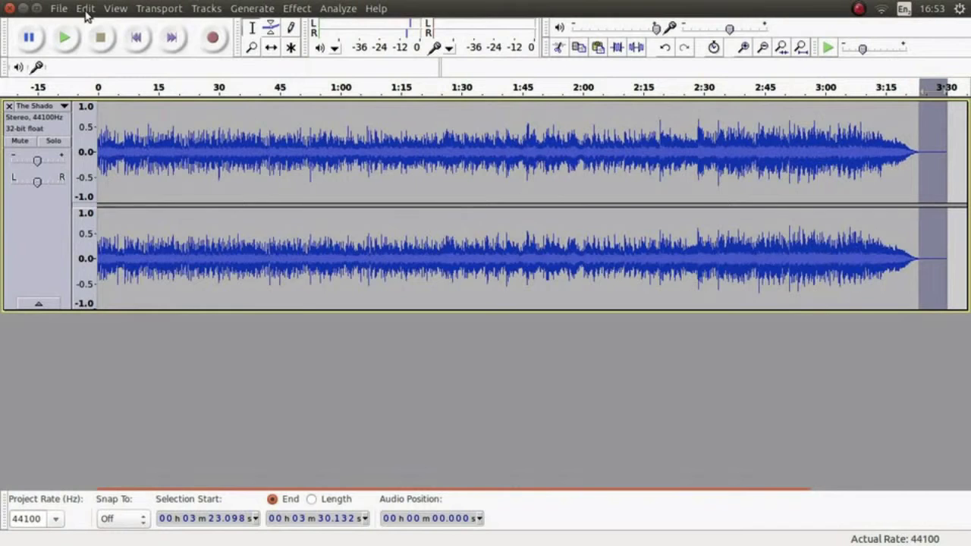
click(85, 8)
click(120, 80)
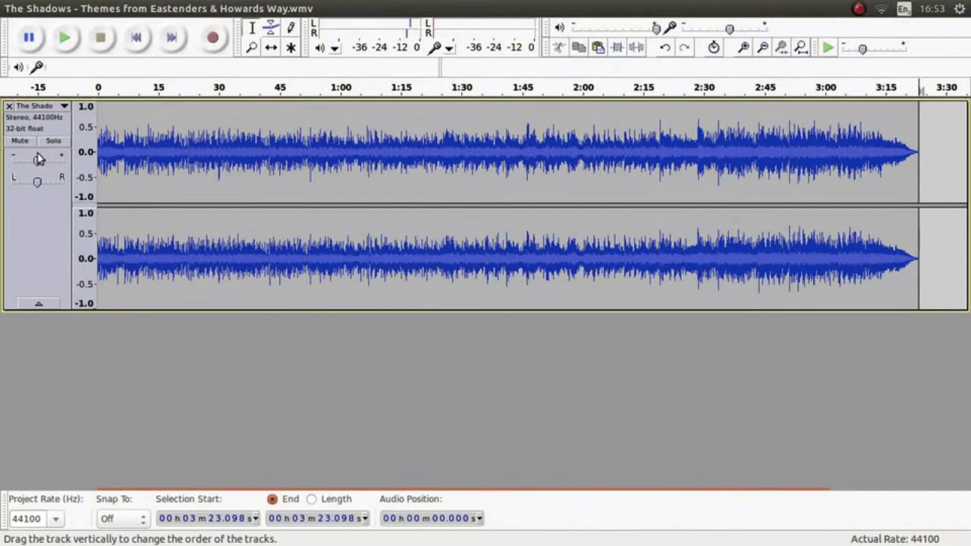
click(98, 151)
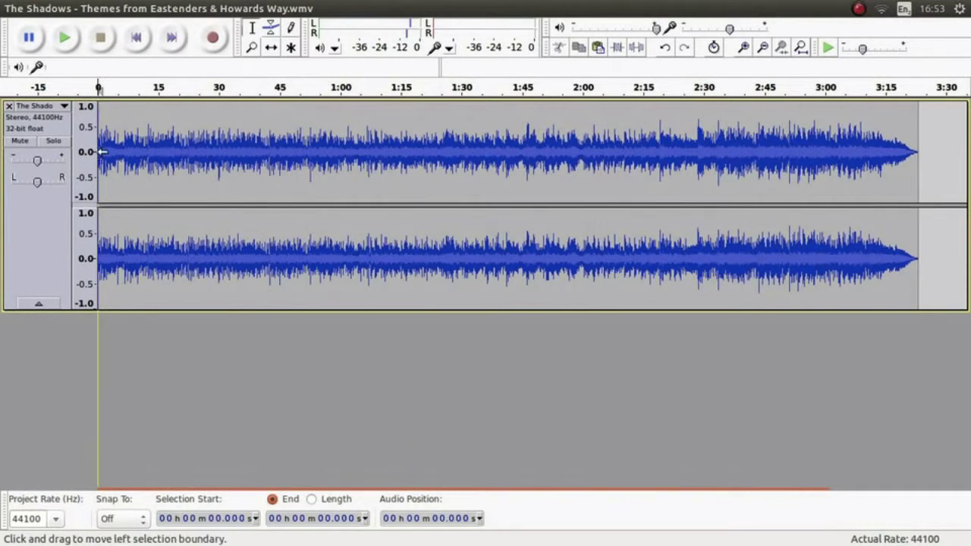
click(63, 40)
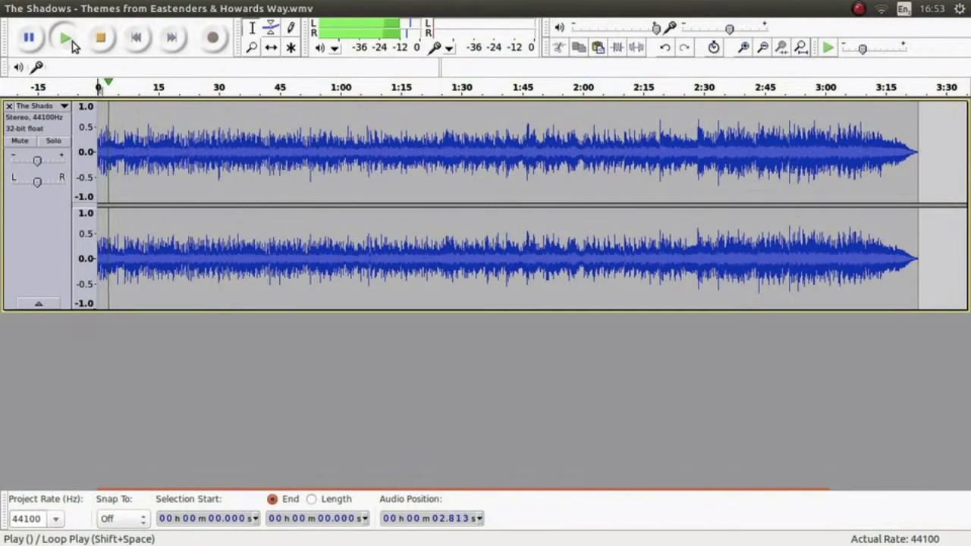
click(97, 42)
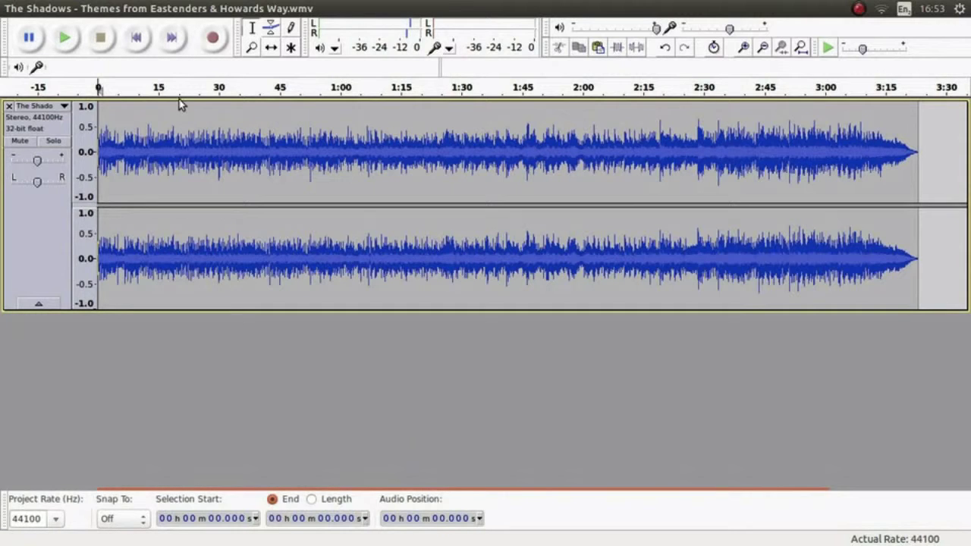
Step: Select the opening 6.858 seconds of the Shadows track and bring up the Effect menu
click(114, 152)
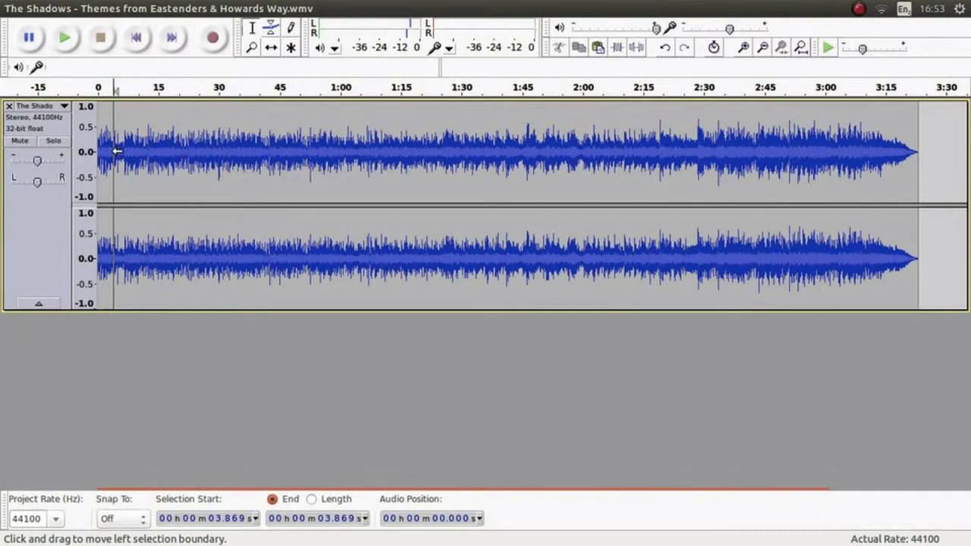
drag(125, 151, 92, 152)
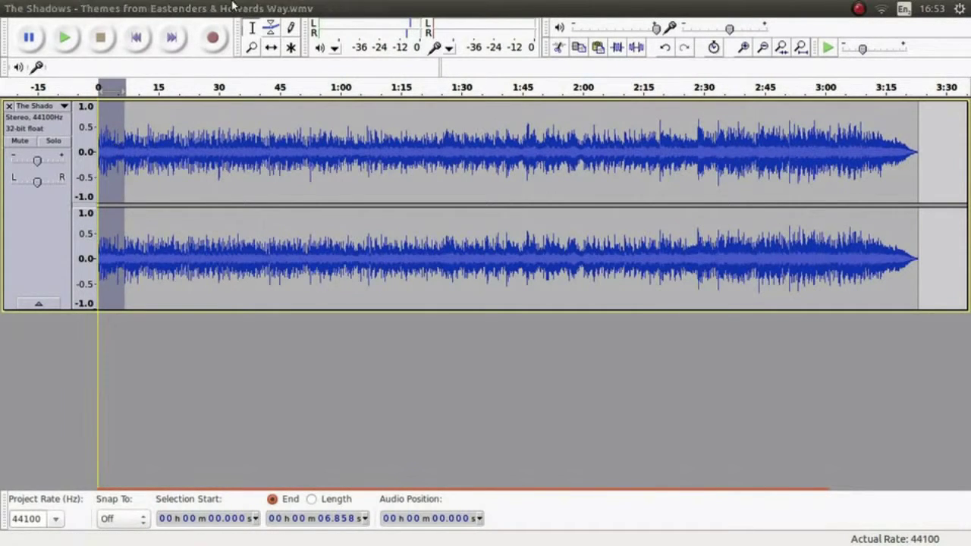
click(297, 8)
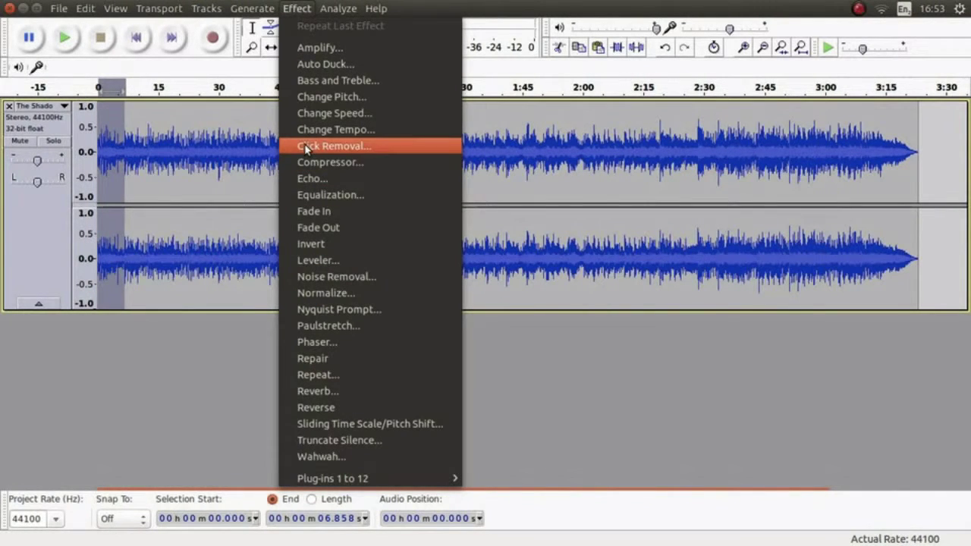
Step: Apply Echo with a 3-second delay and 0.5 decay to the selection, then play it
click(312, 180)
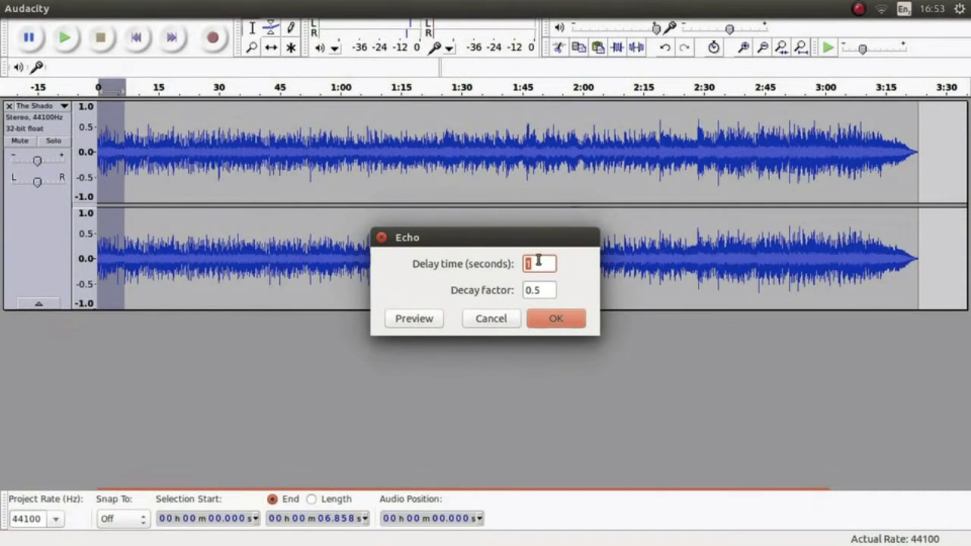
text(3)
click(555, 319)
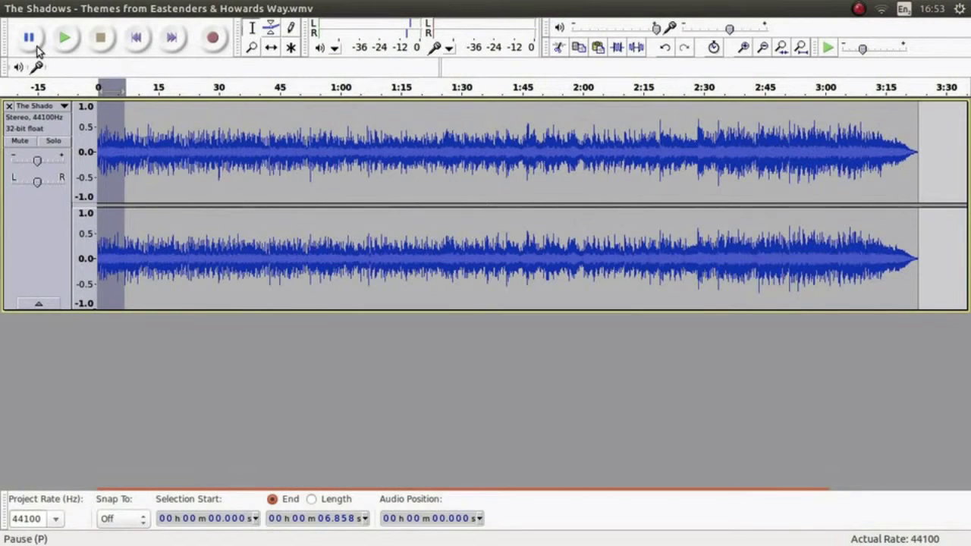
click(65, 42)
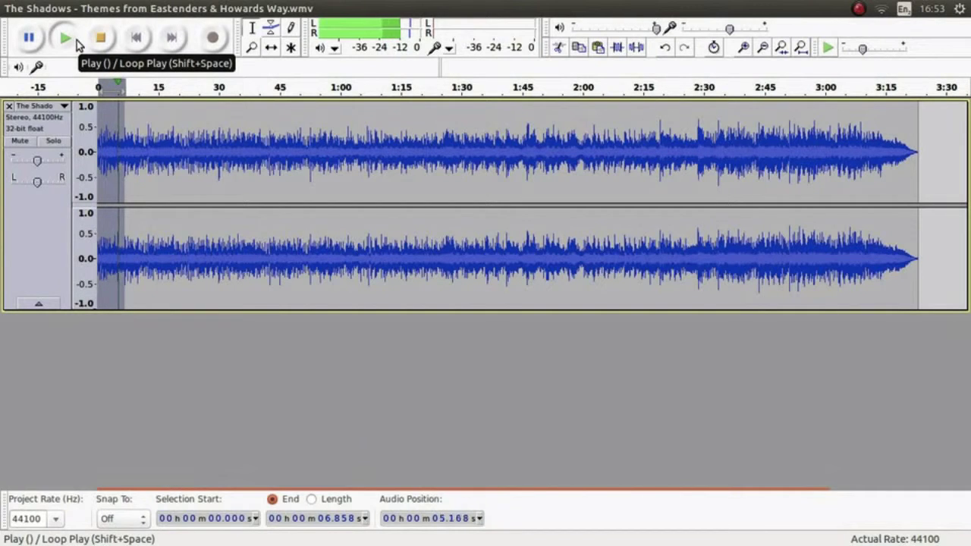
click(97, 38)
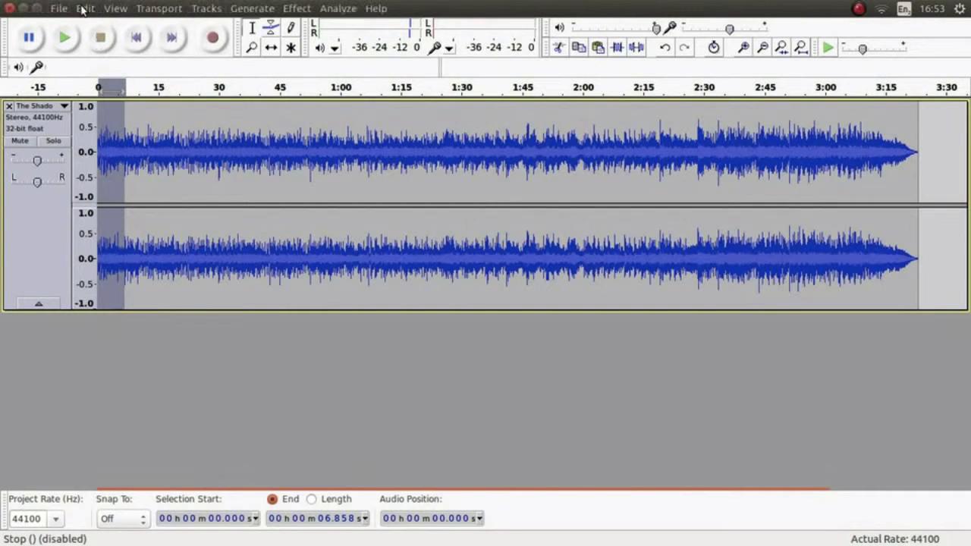
click(82, 9)
click(100, 26)
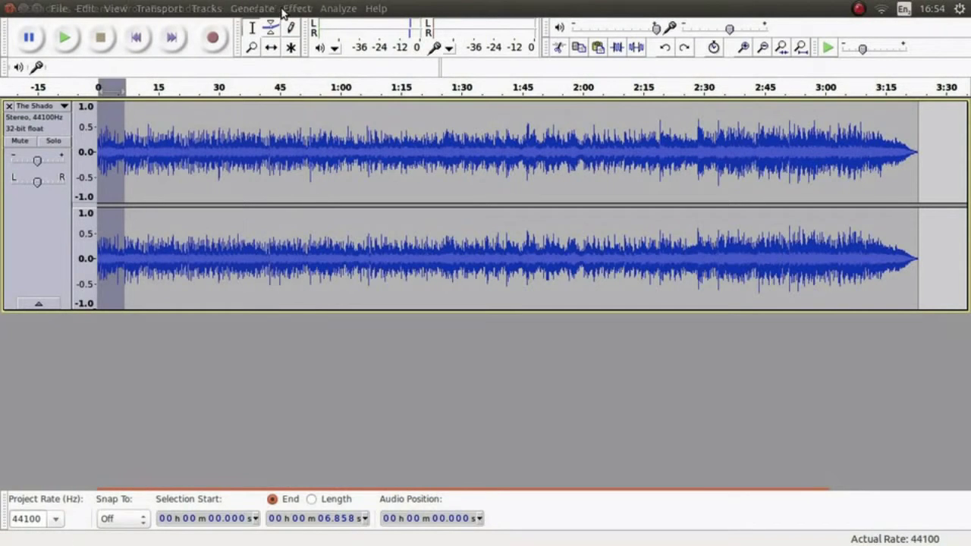
click(301, 9)
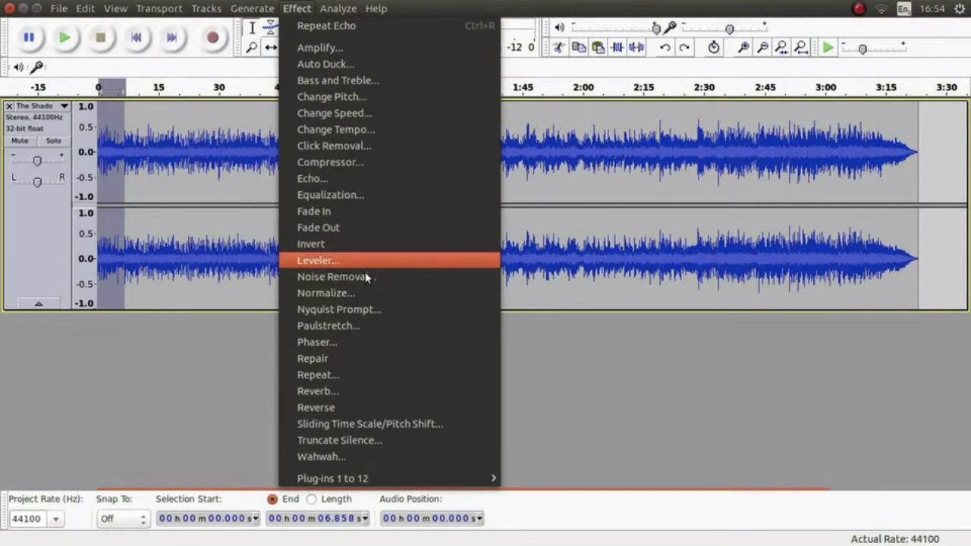
click(363, 344)
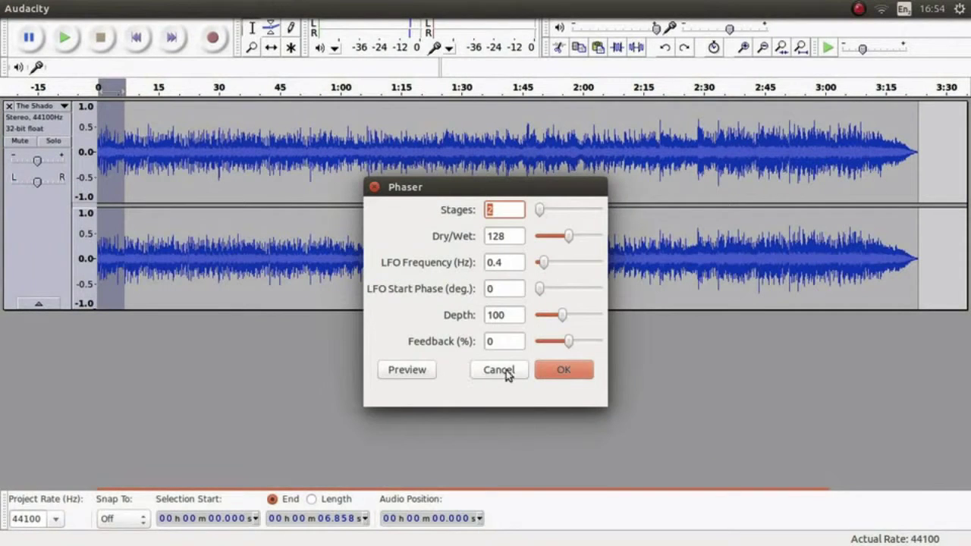
click(396, 371)
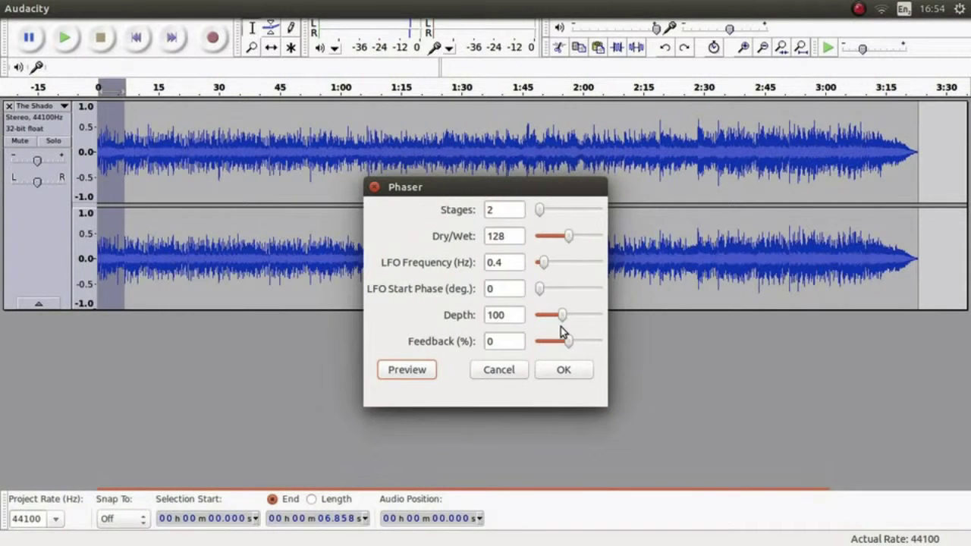
drag(563, 322, 600, 314)
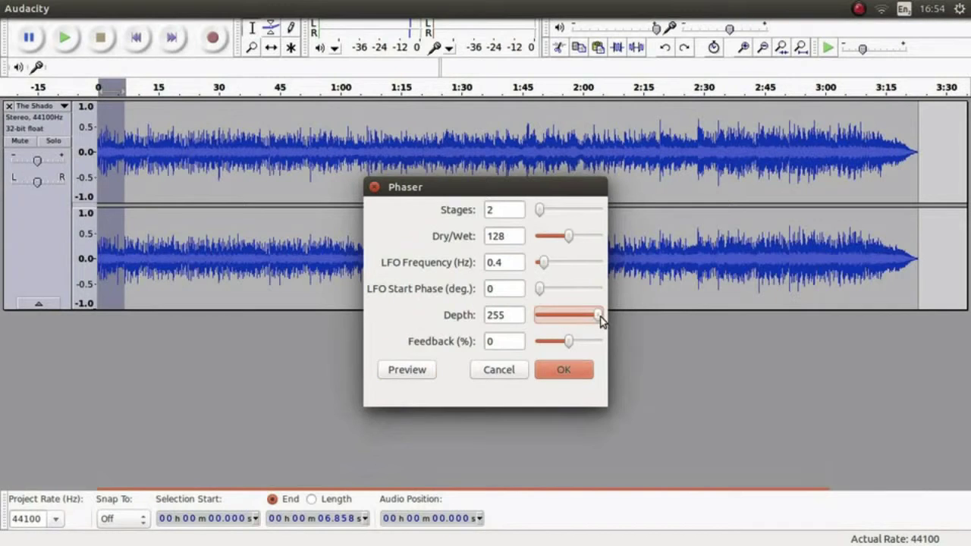
click(402, 368)
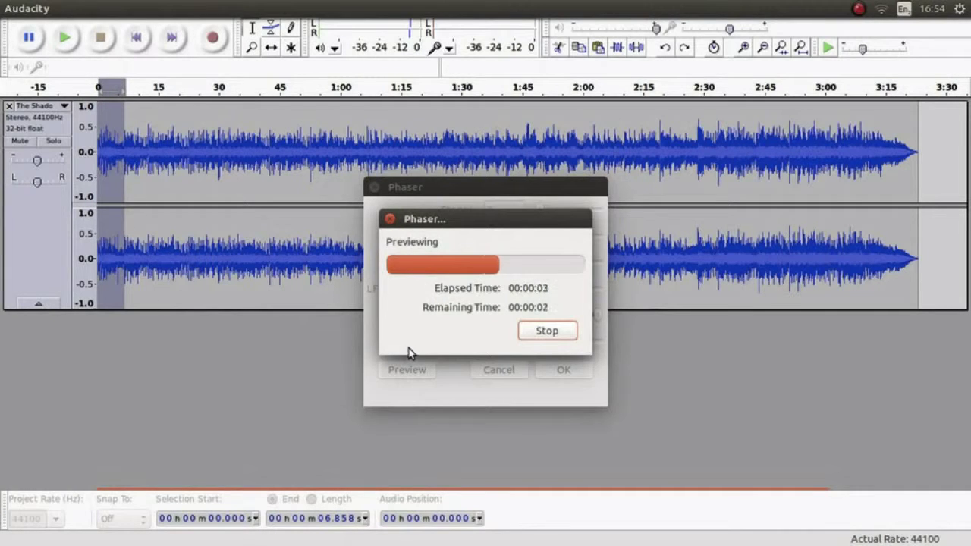
click(551, 330)
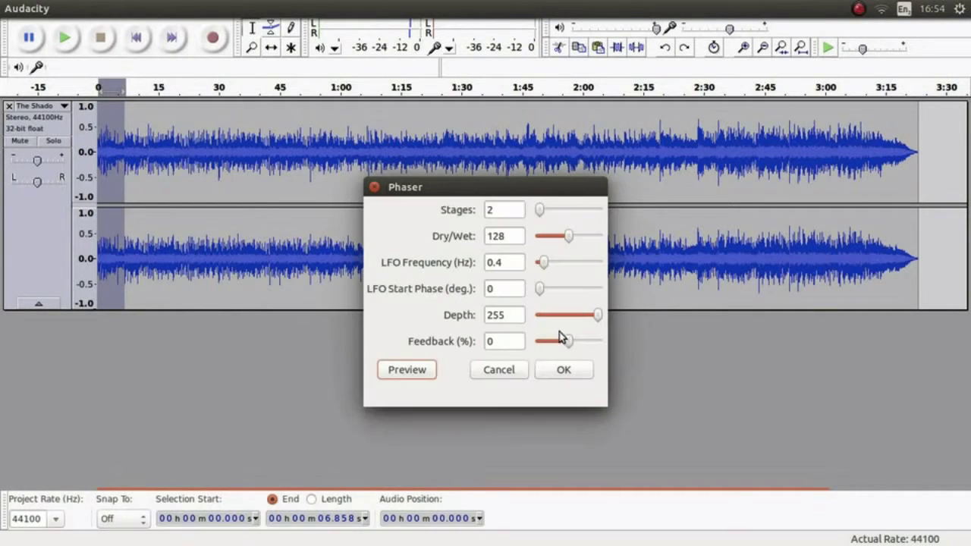
drag(569, 343, 604, 346)
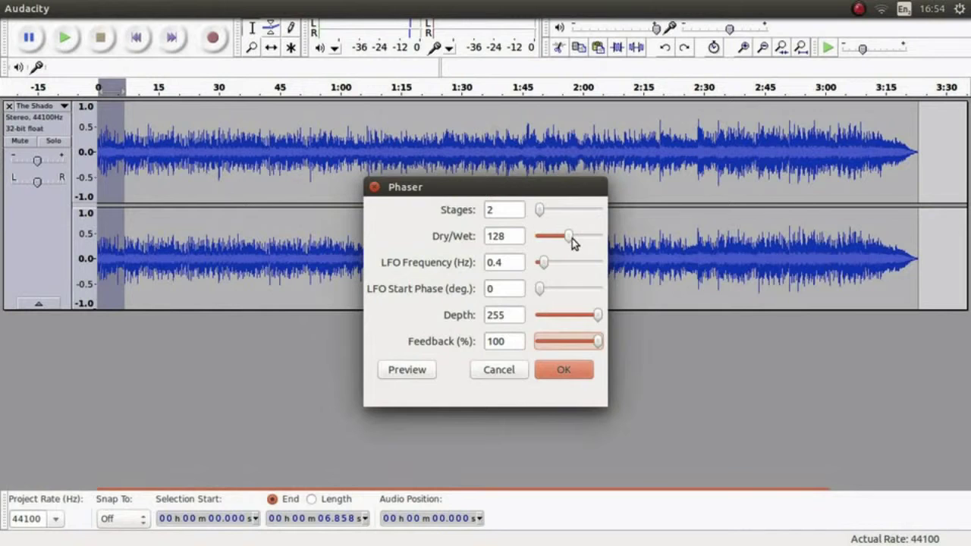
drag(572, 238, 623, 244)
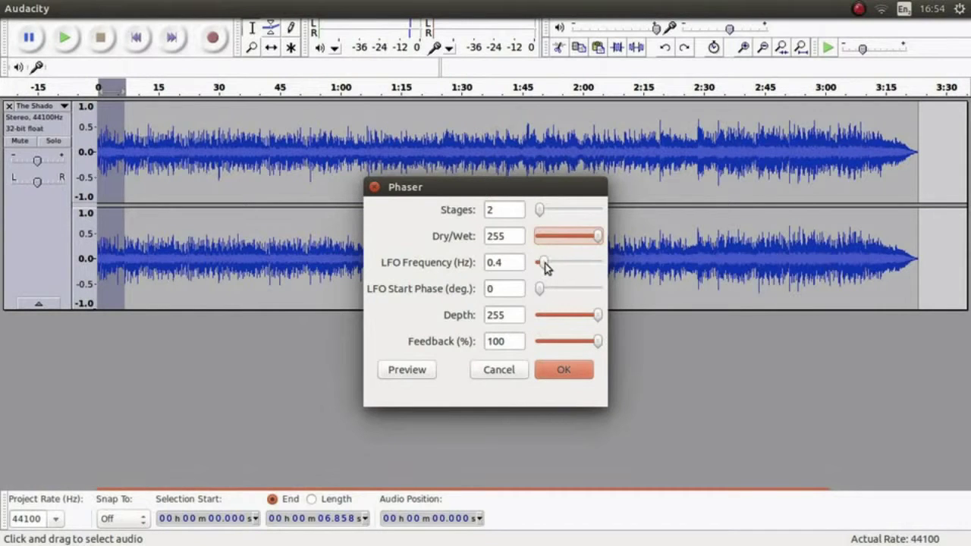
drag(542, 264, 578, 269)
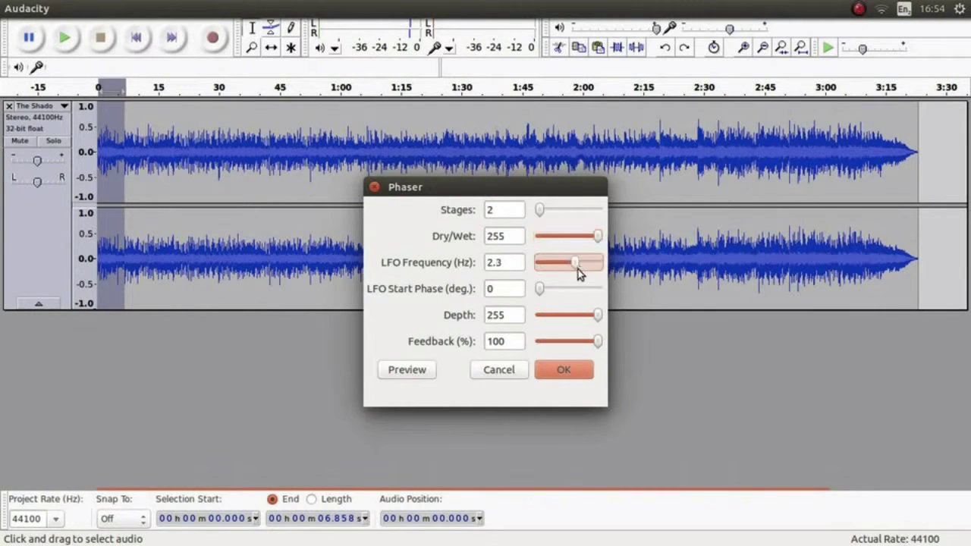
click(402, 371)
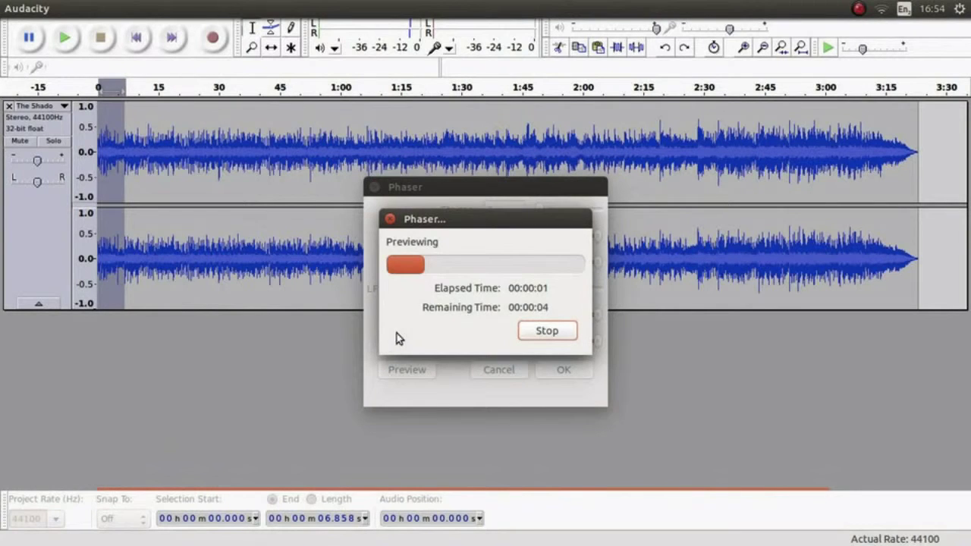
click(533, 329)
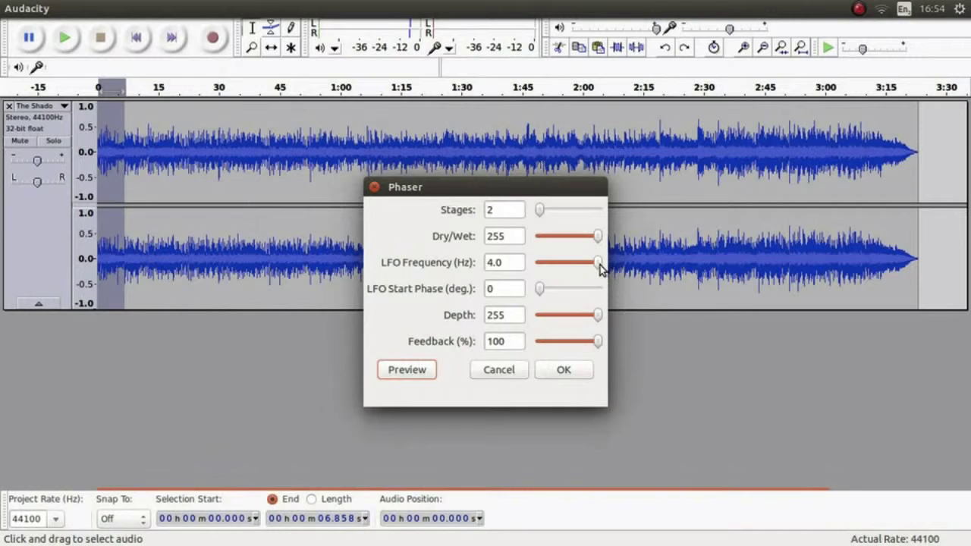
drag(600, 267, 551, 269)
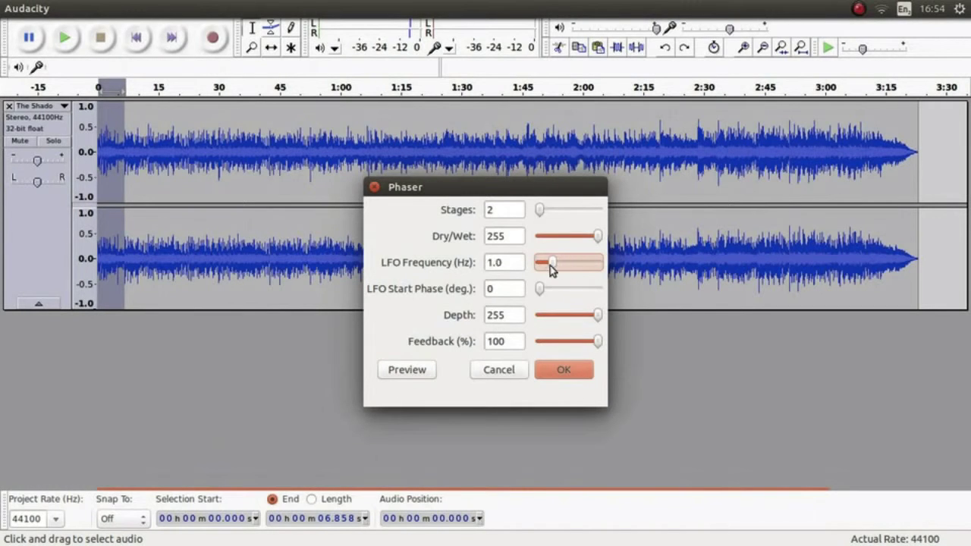
click(410, 370)
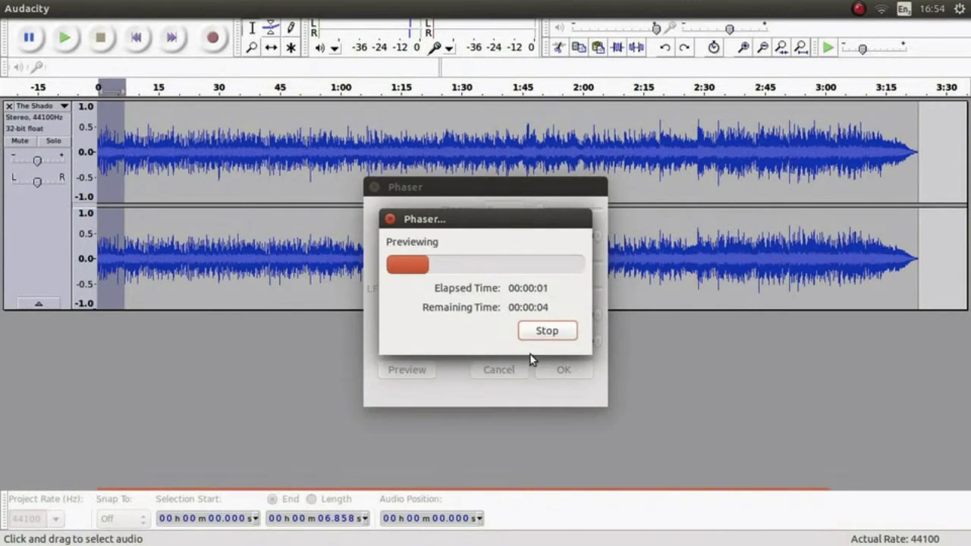
click(545, 332)
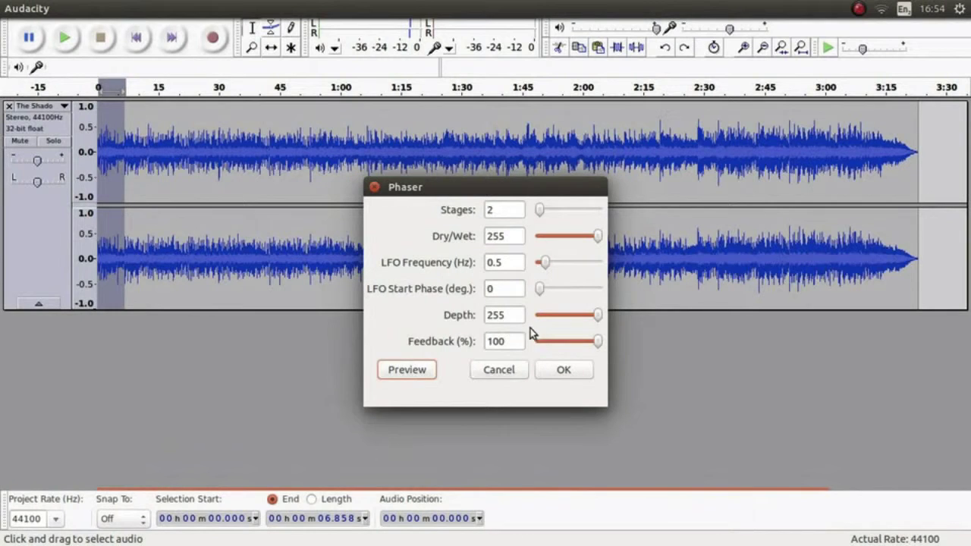
click(494, 372)
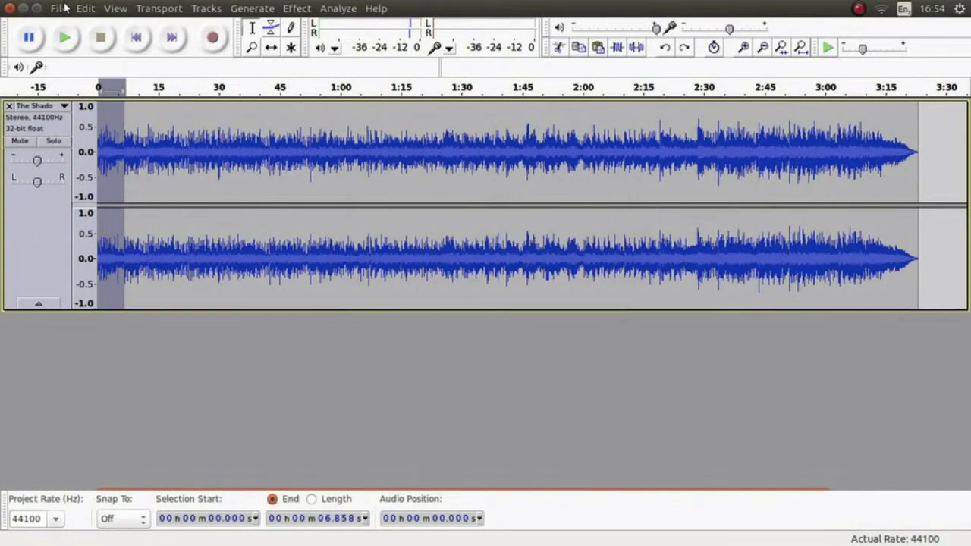
Step: Apply the Reverse effect to the opening 6.858 seconds and play the track to hear it
click(306, 9)
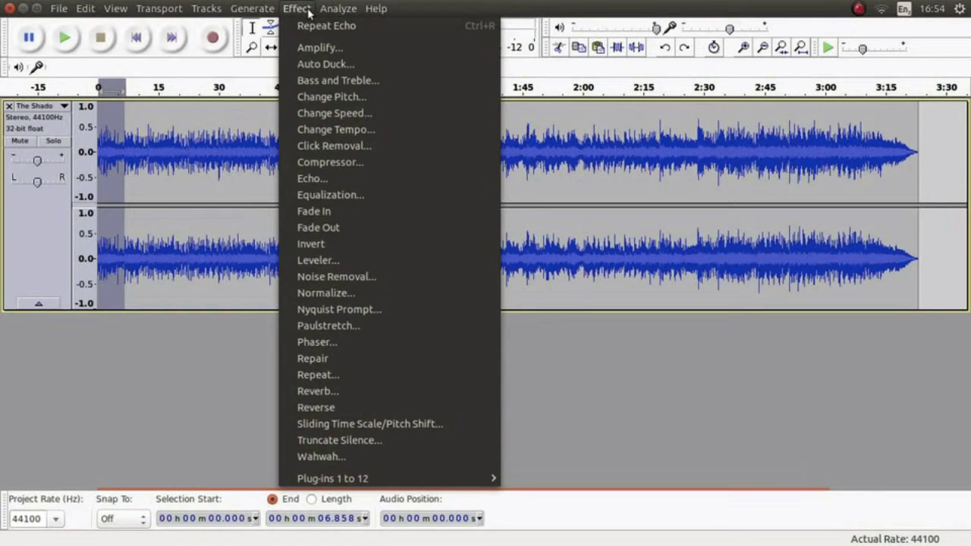
click(350, 409)
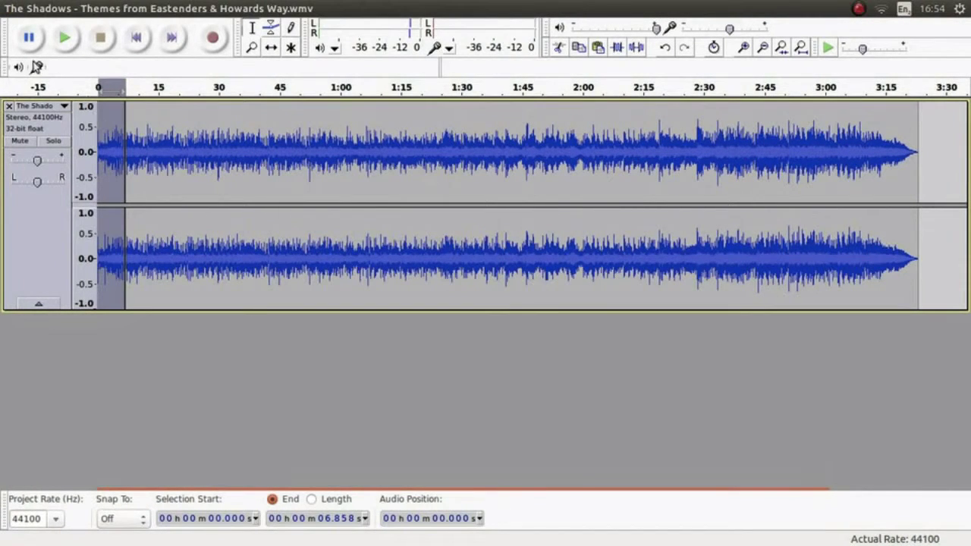
click(66, 38)
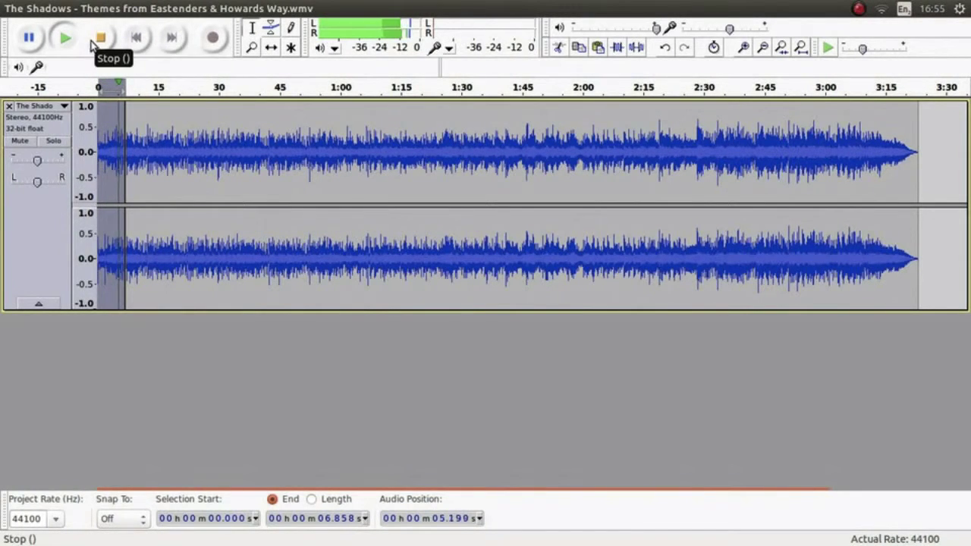
Step: Stop playback, then open the Wahwah effect settings and cancel without applying them
click(99, 39)
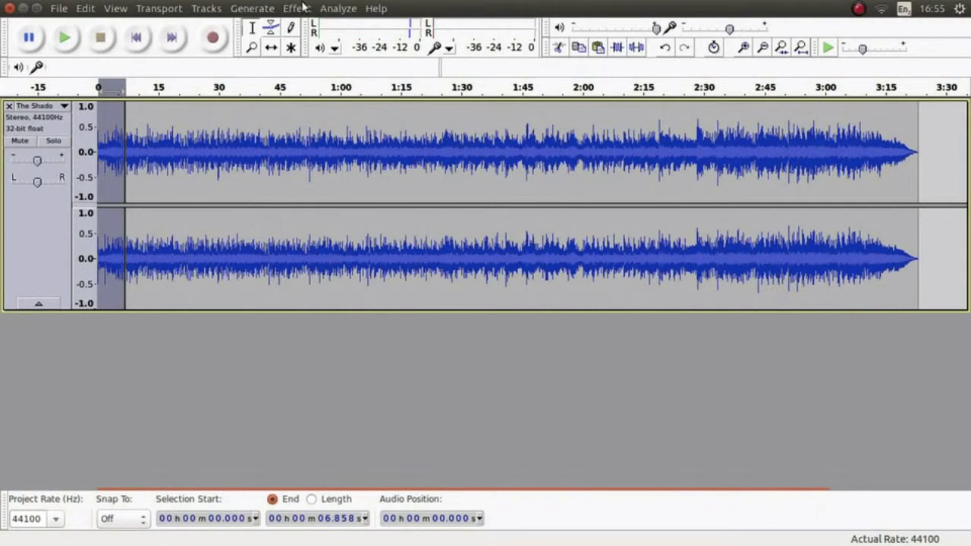
click(85, 9)
click(85, 9)
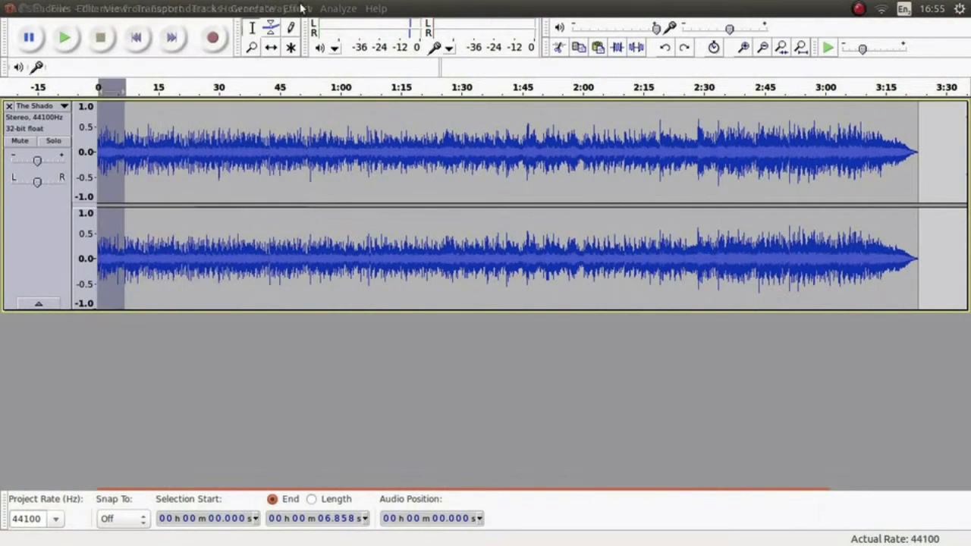
click(306, 8)
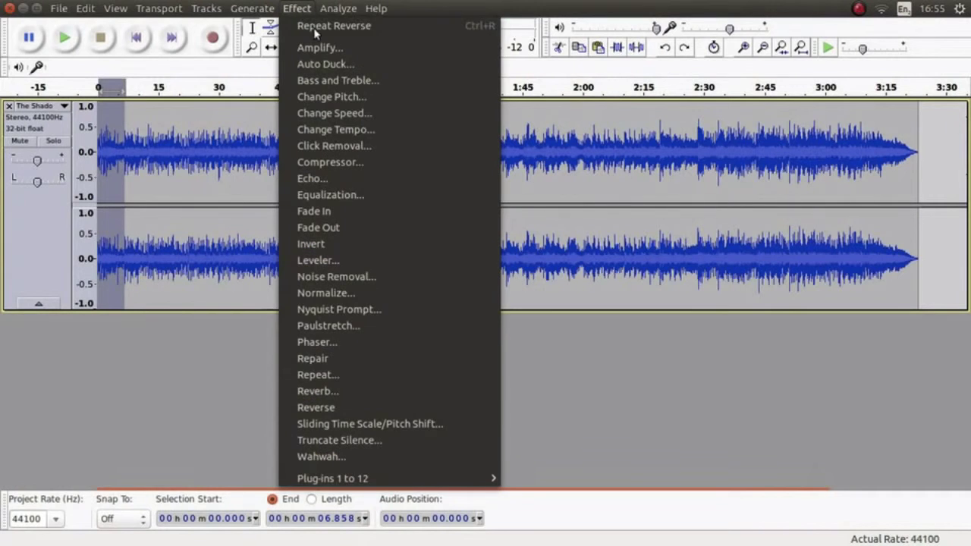
click(323, 457)
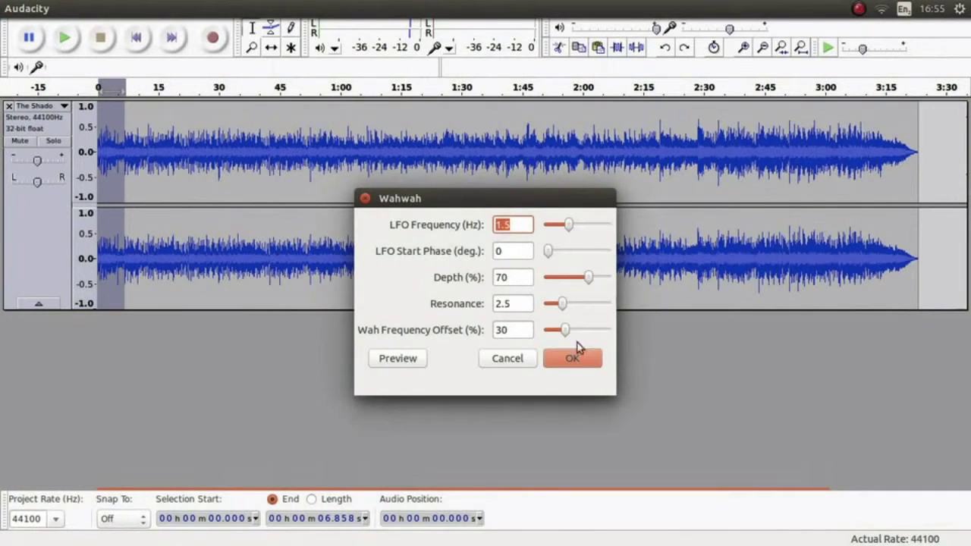
click(491, 362)
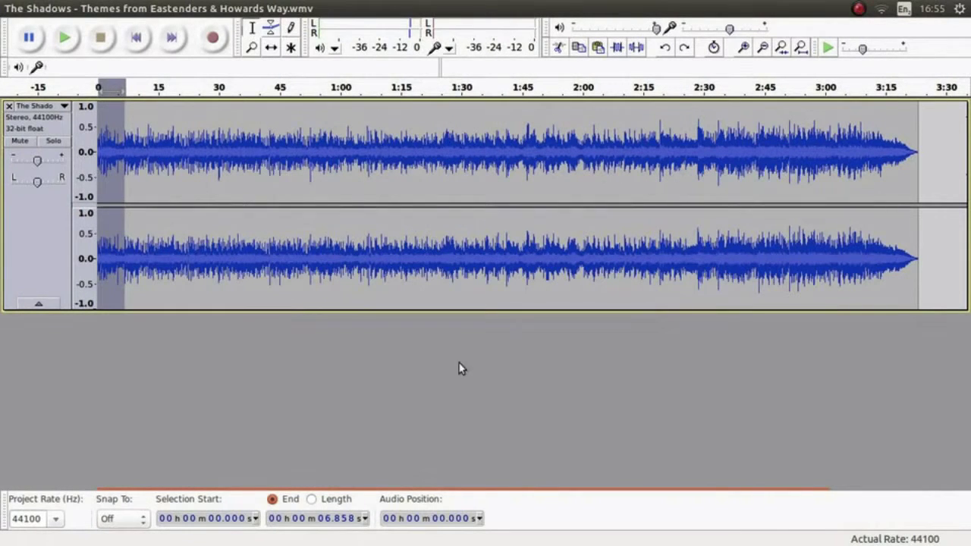
Step: Cut the reversed opening 6.858 seconds and play the shortened track
click(83, 8)
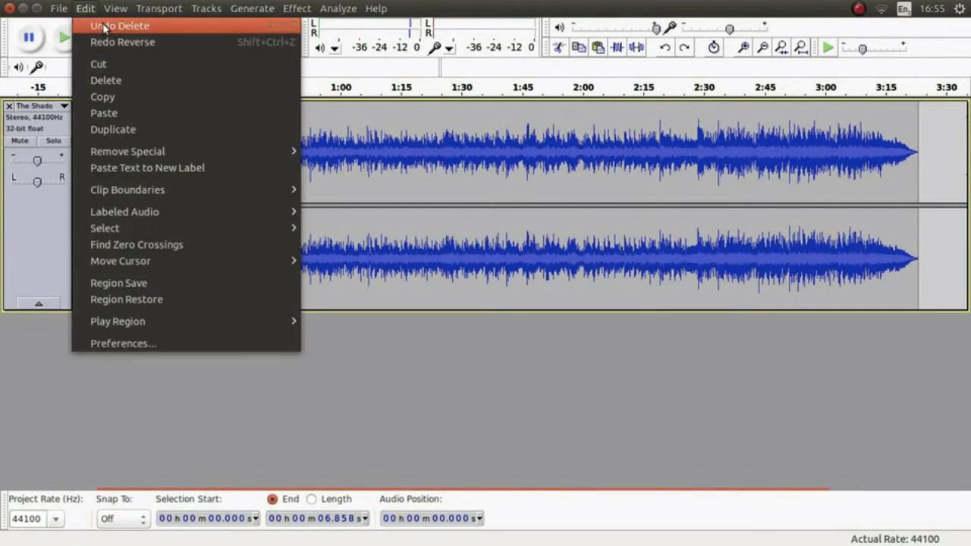
click(110, 66)
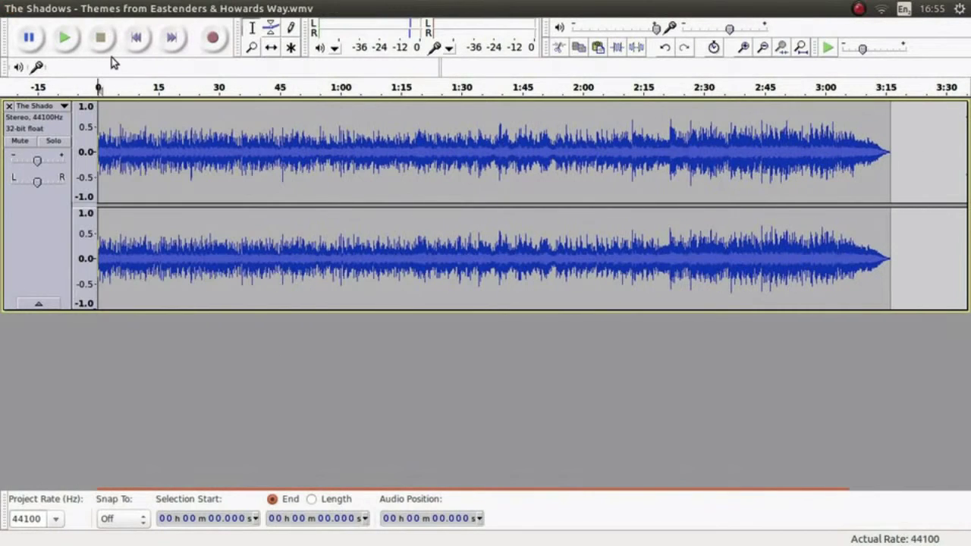
click(65, 39)
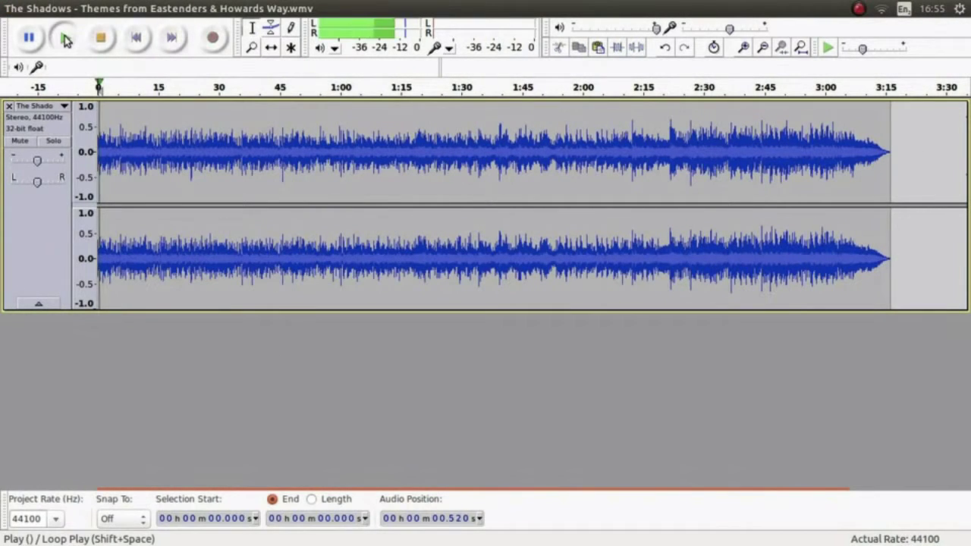
click(101, 40)
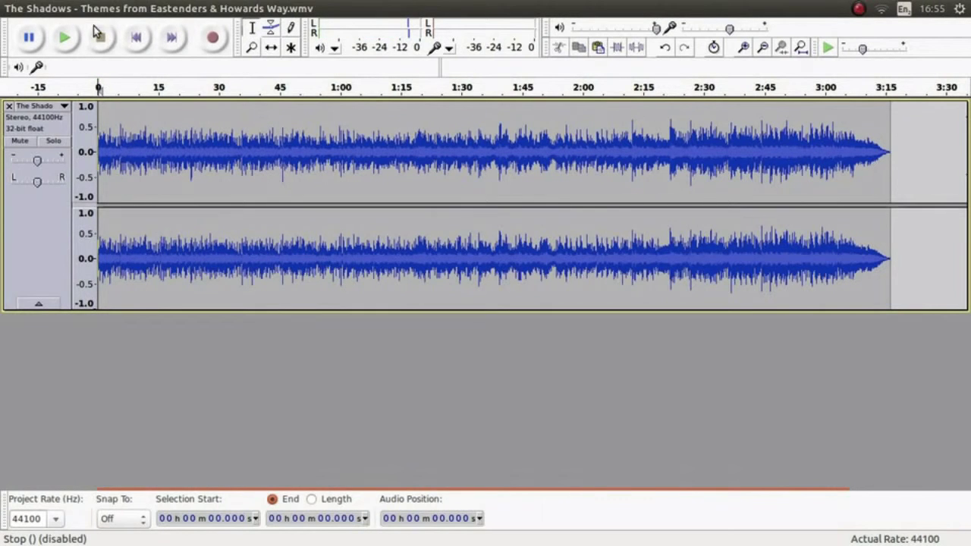
Step: Undo the cut to restore the opening and deselect the track
click(85, 8)
click(91, 26)
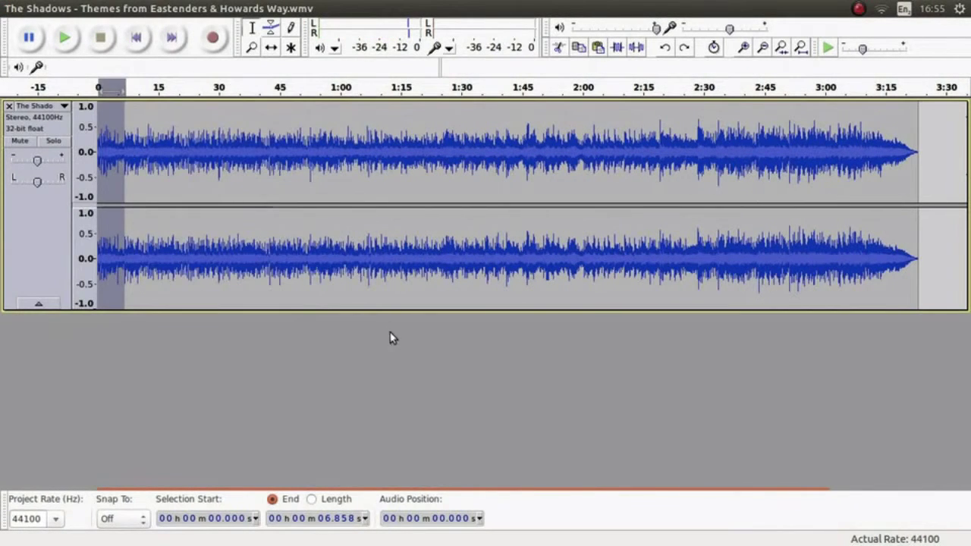
click(352, 395)
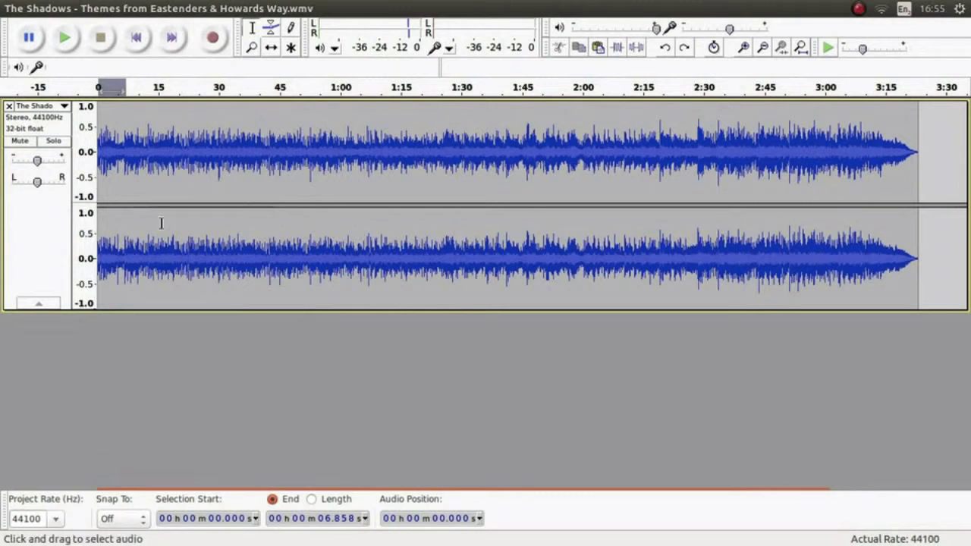
click(55, 9)
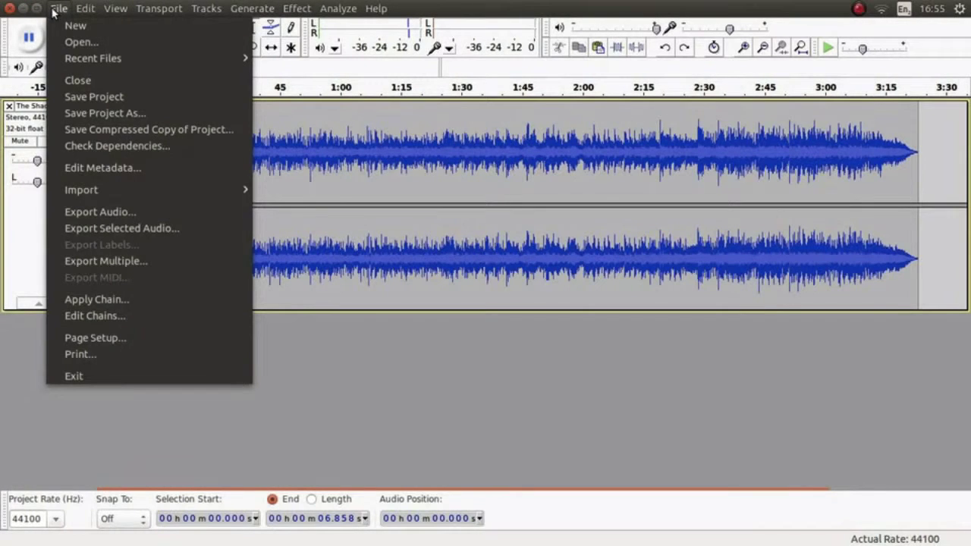
Step: Export the whole track as MP3 Files named 'The Shadows test 1' into Downloads
click(151, 219)
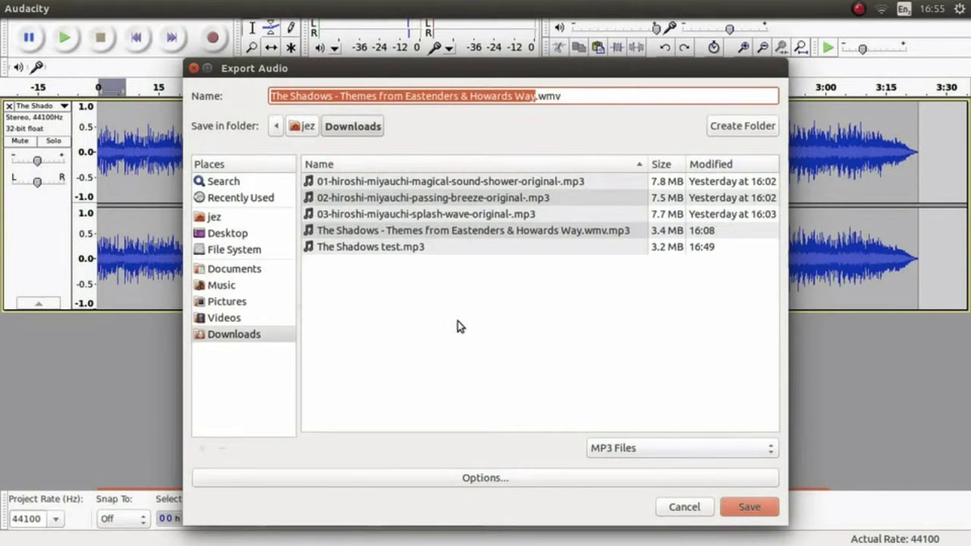
click(337, 97)
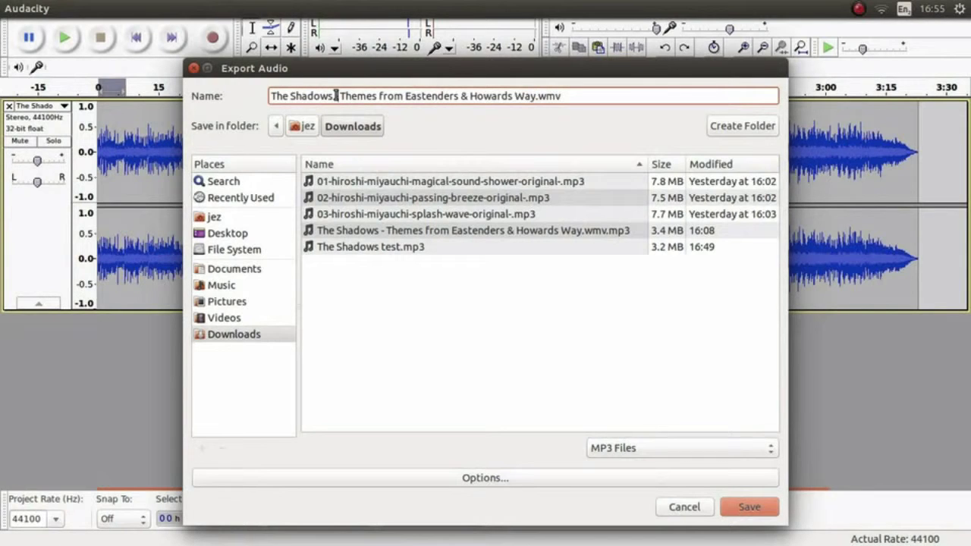
key(shift+Home)
key(shift+End)
key(BackSpace)
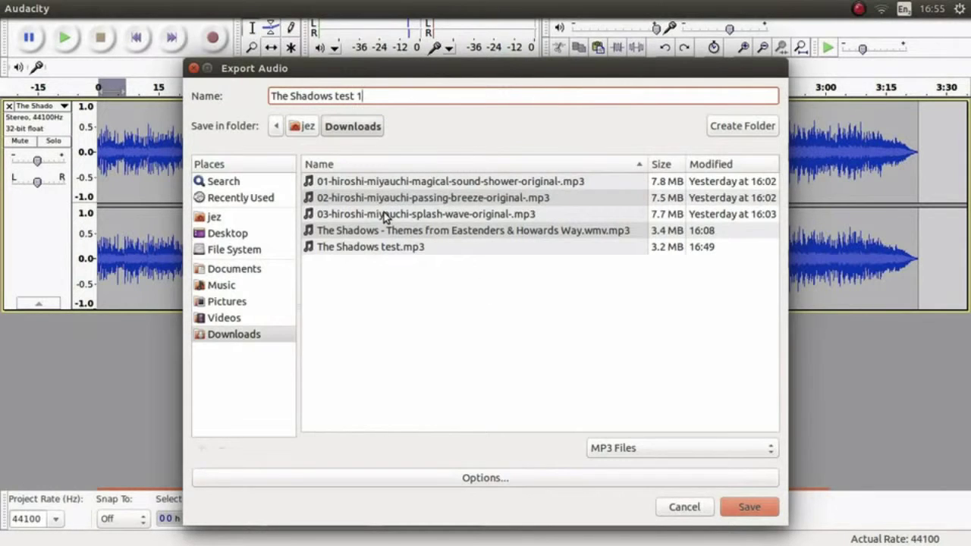
click(609, 448)
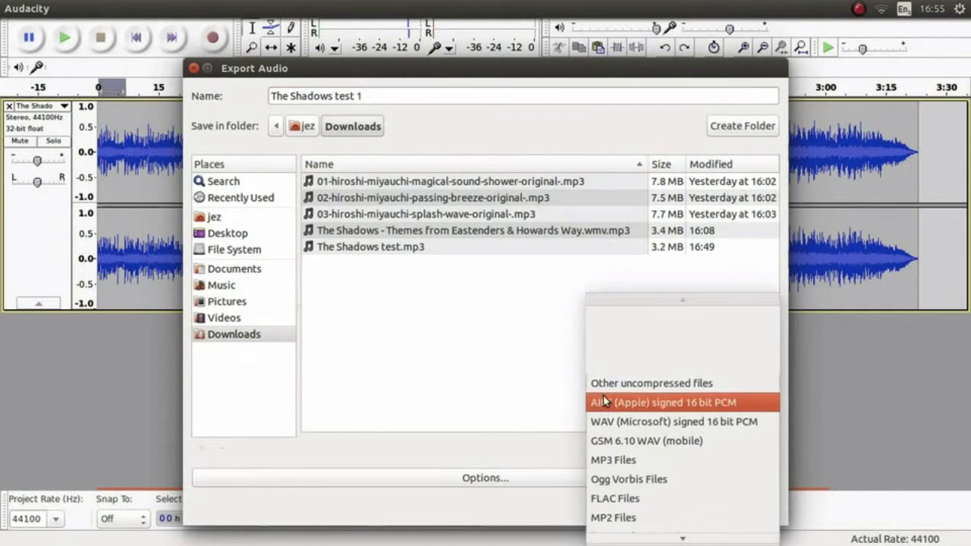
scroll(646, 501, down, 2)
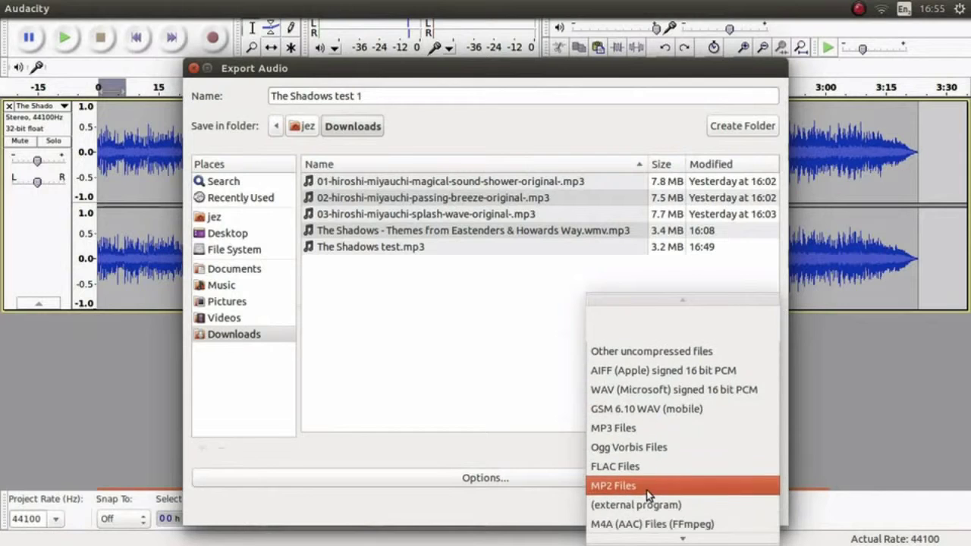
scroll(645, 493, down, 1)
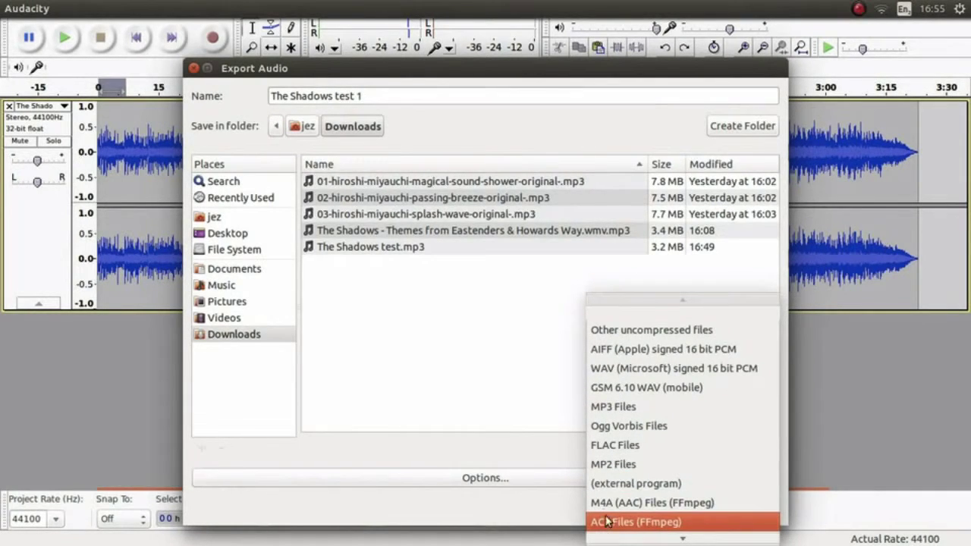
click(469, 425)
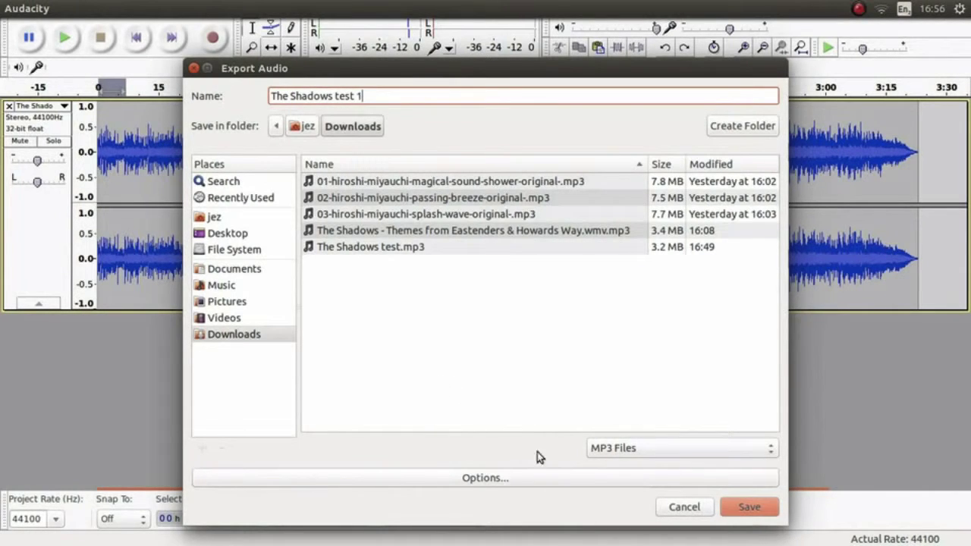
Step: Save the whole track as the 128 Kbps MP3 'The Shadows test 1', leaving the tags empty
click(738, 508)
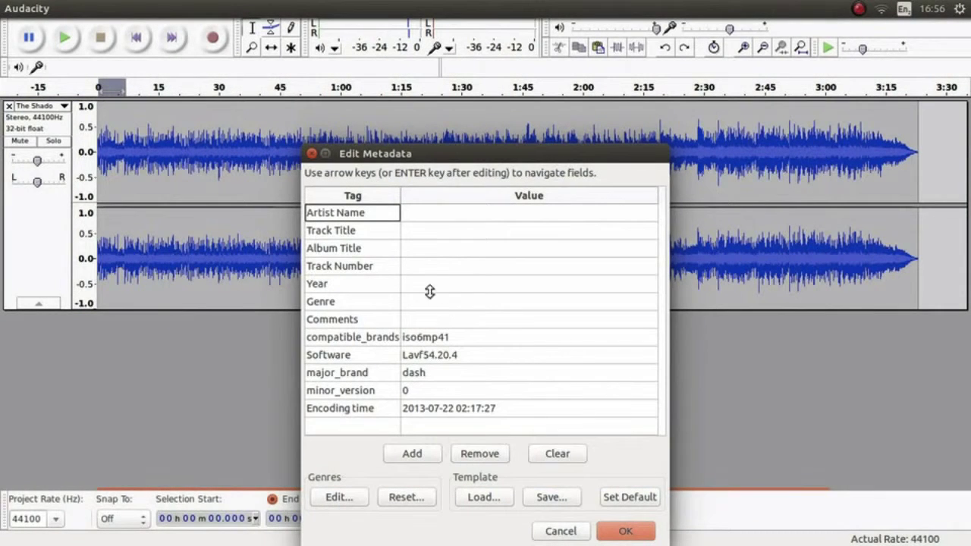
click(490, 216)
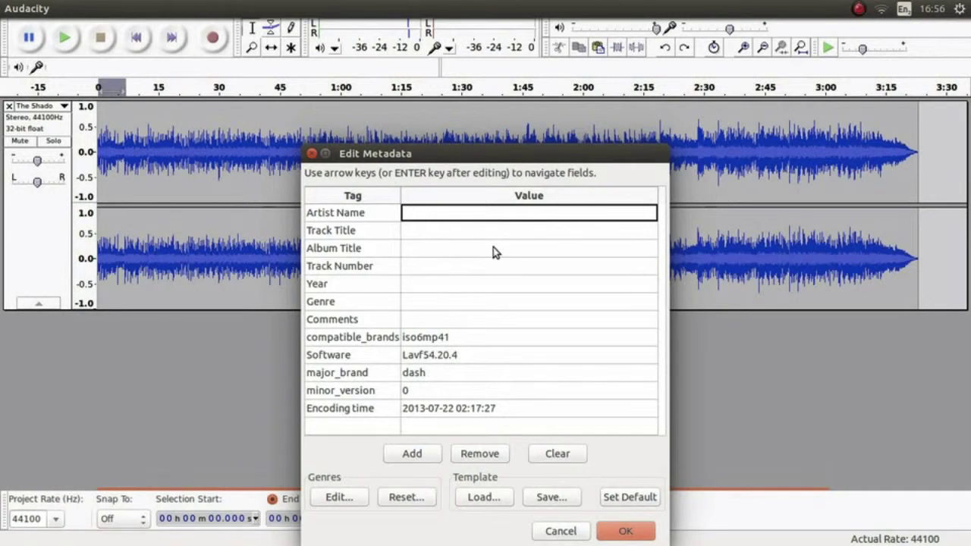
click(648, 535)
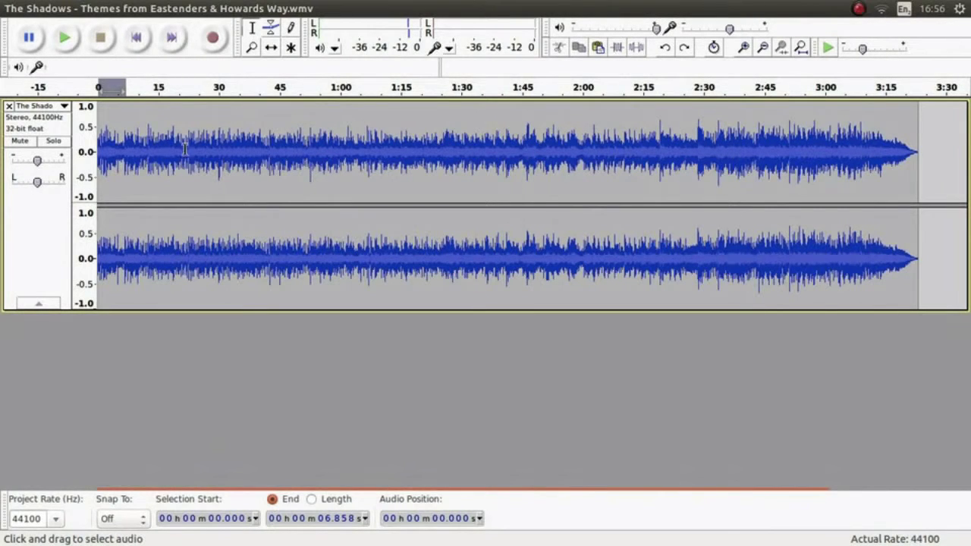
Step: Select the first 3.341 seconds of the track and play them
click(116, 149)
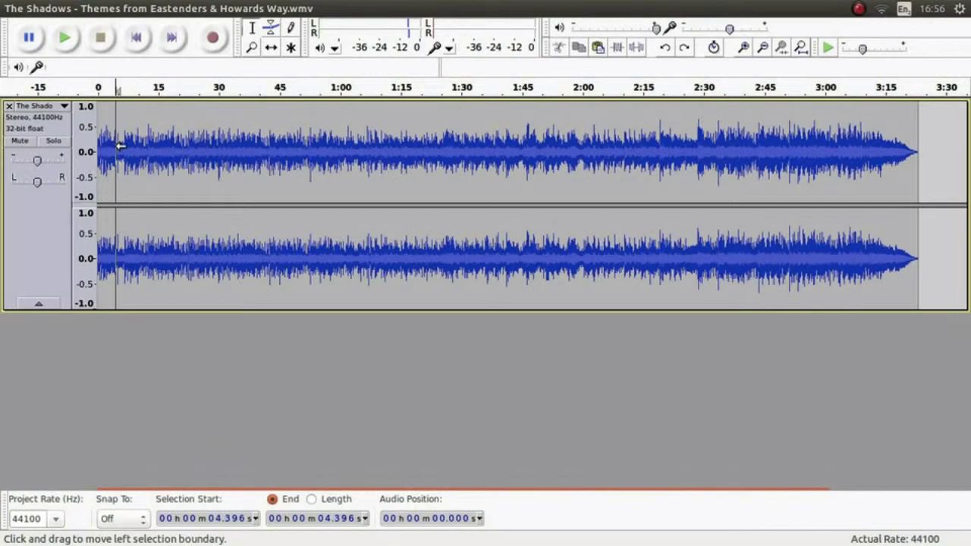
drag(112, 150, 91, 148)
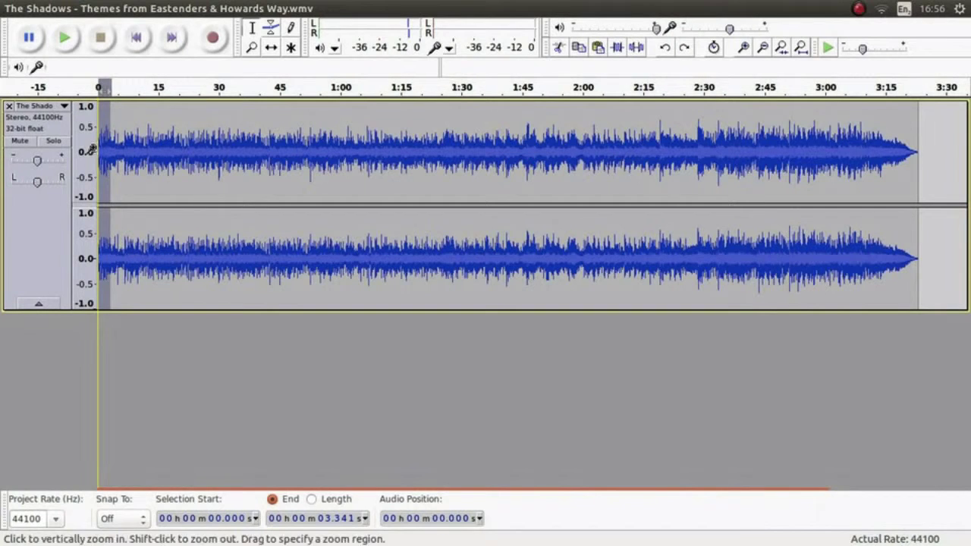
click(64, 45)
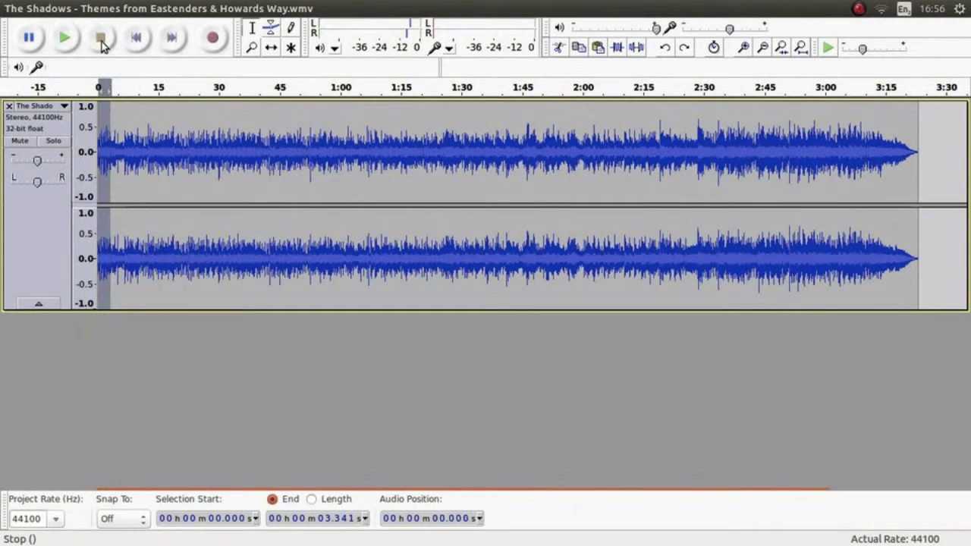
Step: Export the selected audio to Downloads as the MP3 'The Shadows test 2'
click(59, 9)
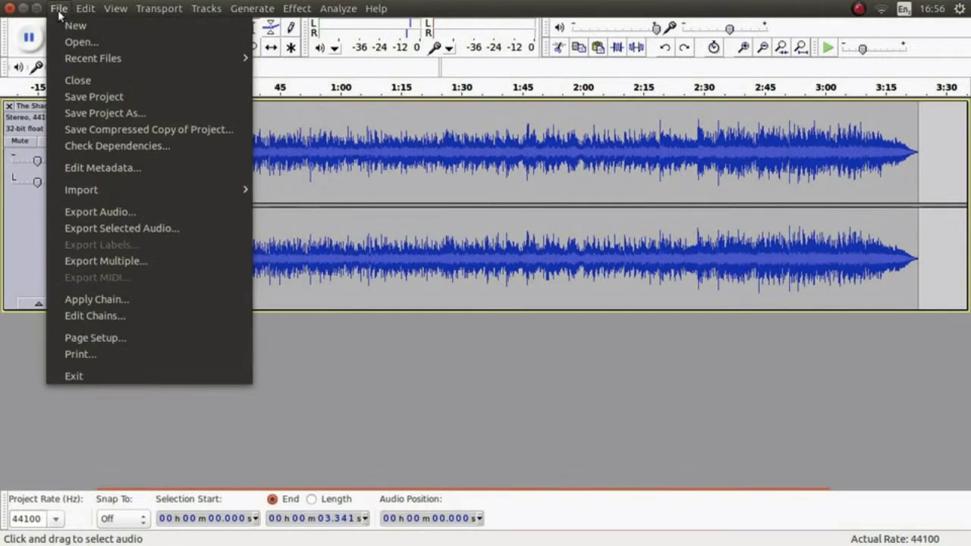
click(113, 229)
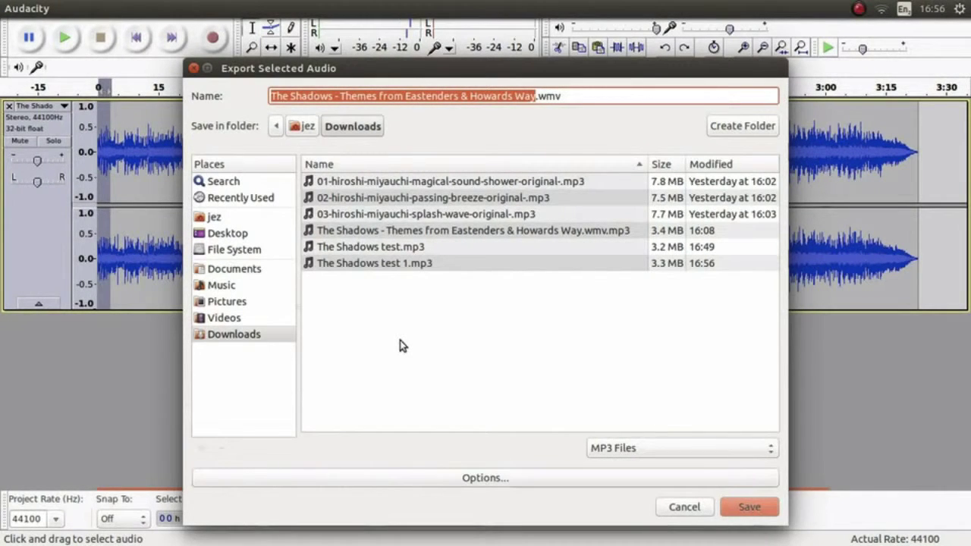
click(337, 97)
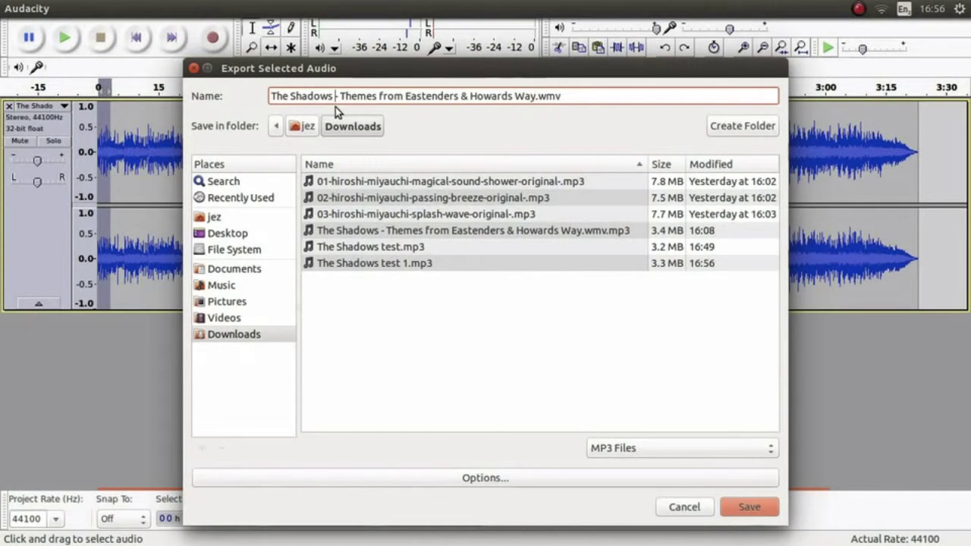
drag(334, 97, 519, 96)
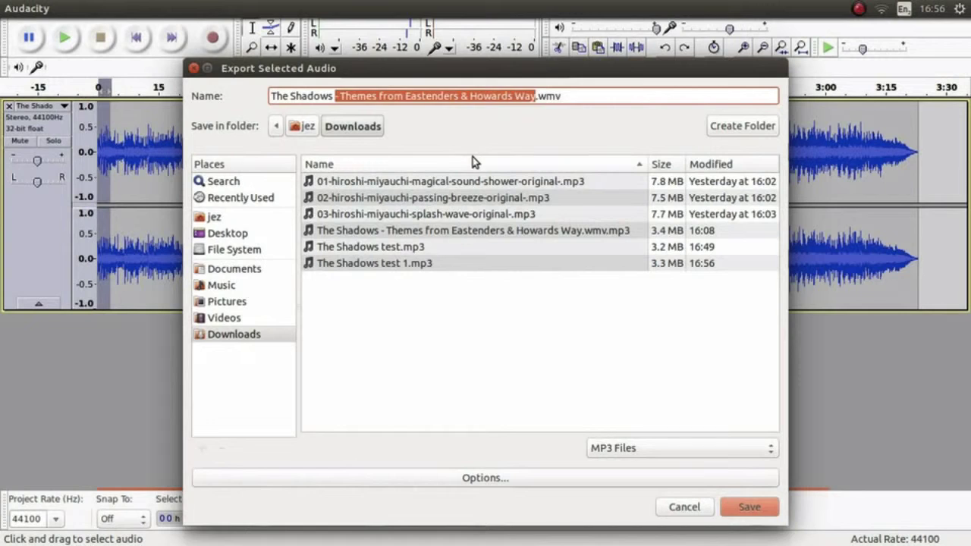
key(BackSpace)
click(373, 97)
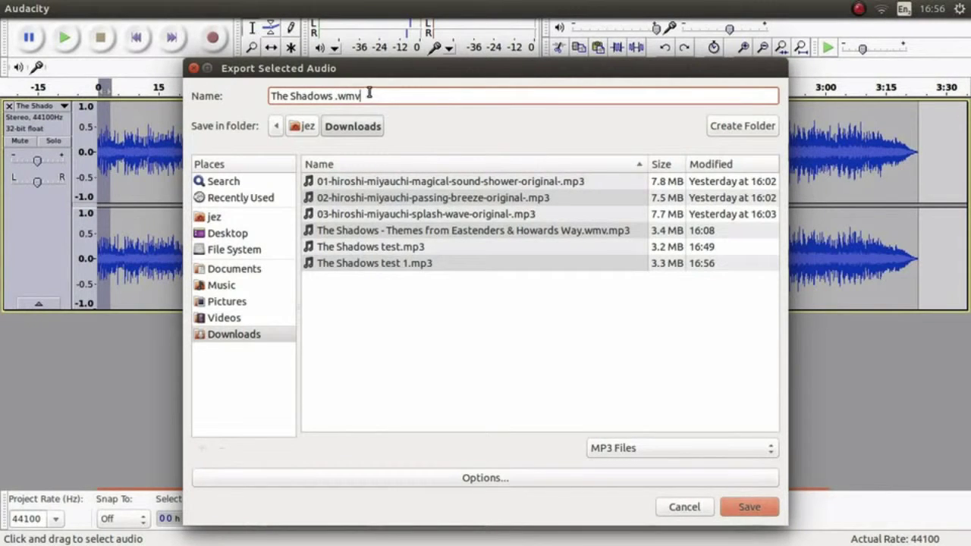
key(BackSpace)
key(BackSpace)
click(750, 496)
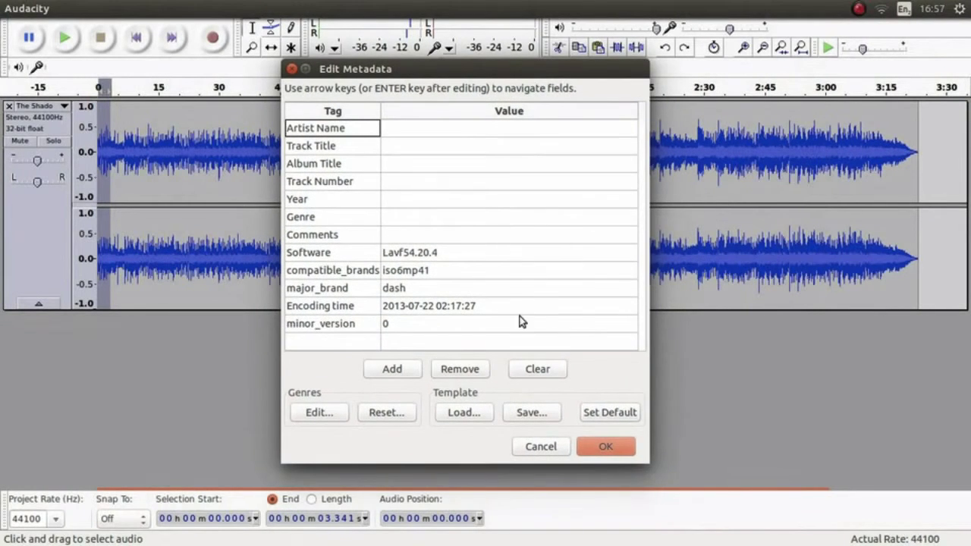
Step: Accept the tags to finish 'The Shadows test 2', then close both Audacity windows without saving
click(591, 446)
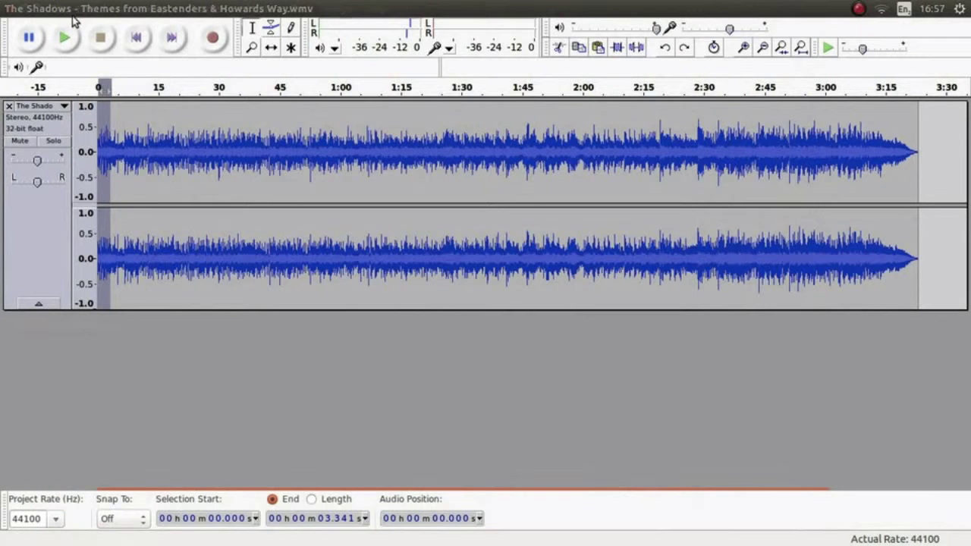
click(6, 12)
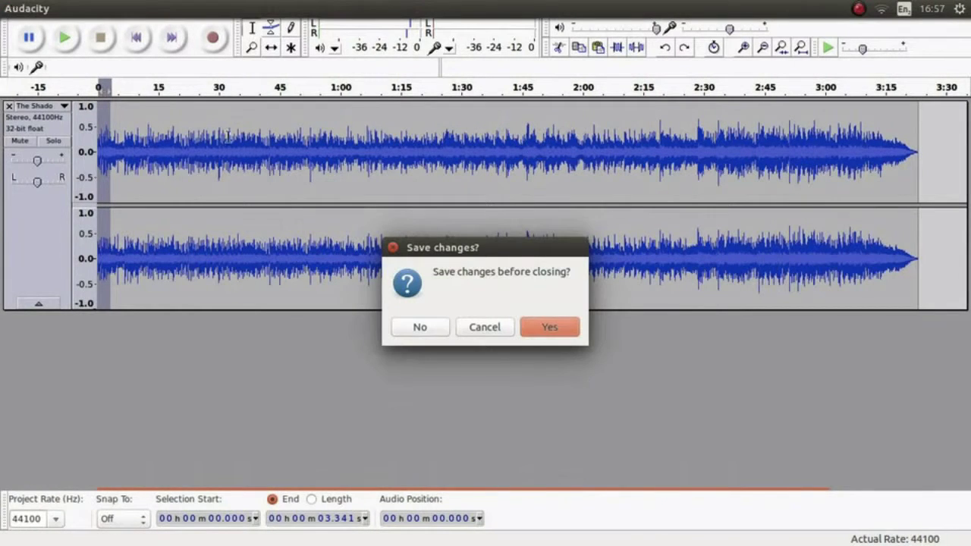
click(420, 328)
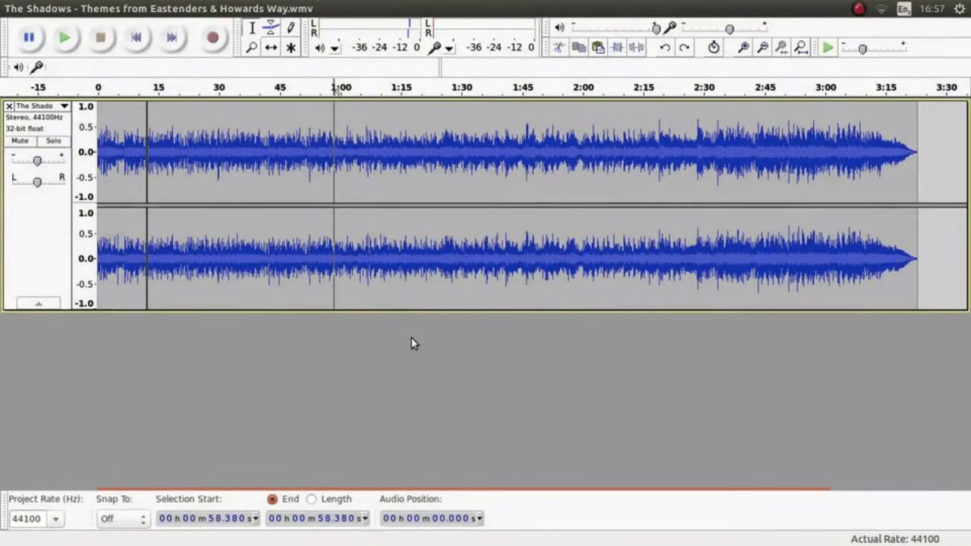
click(8, 8)
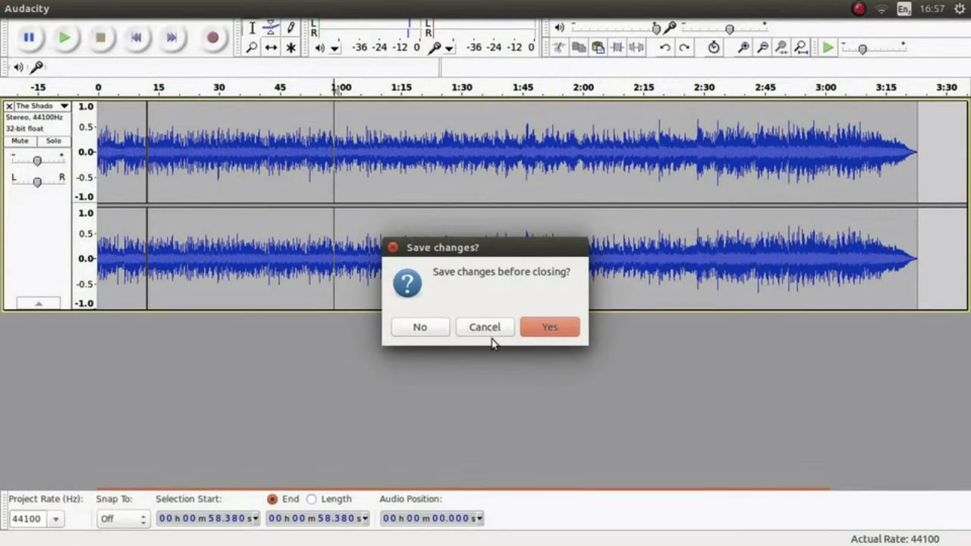
click(414, 329)
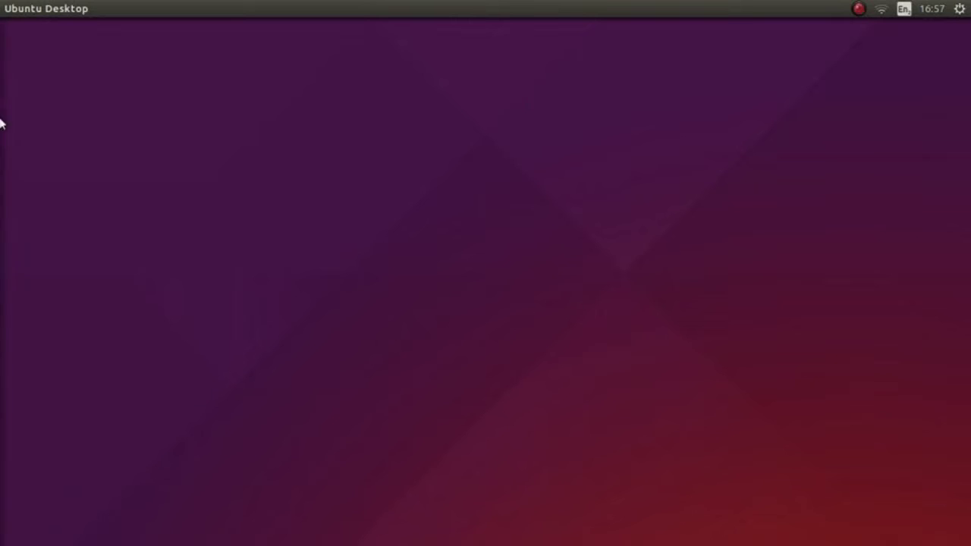
Step: Open the Downloads folder in the Files file manager
mouse_move(1, 122)
click(21, 78)
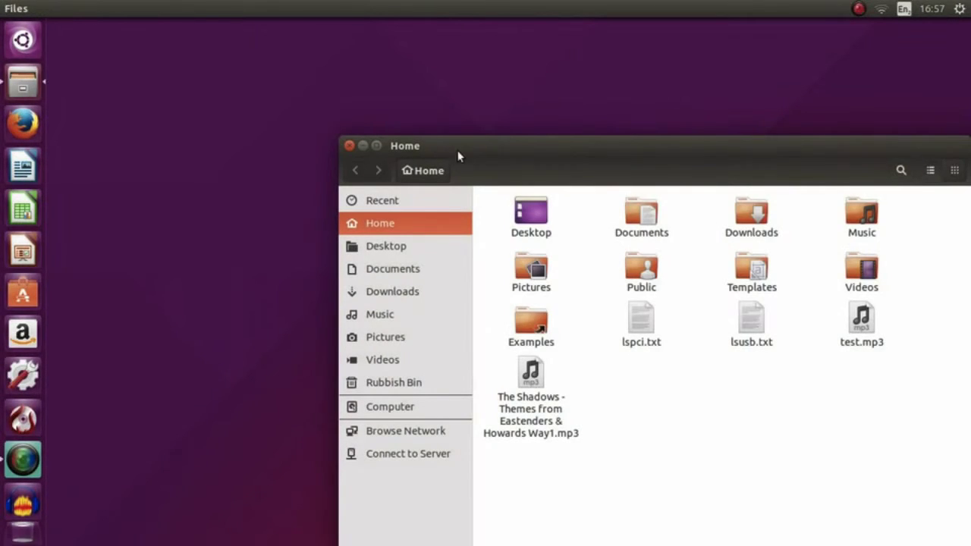
double_click(743, 213)
drag(608, 143, 492, 64)
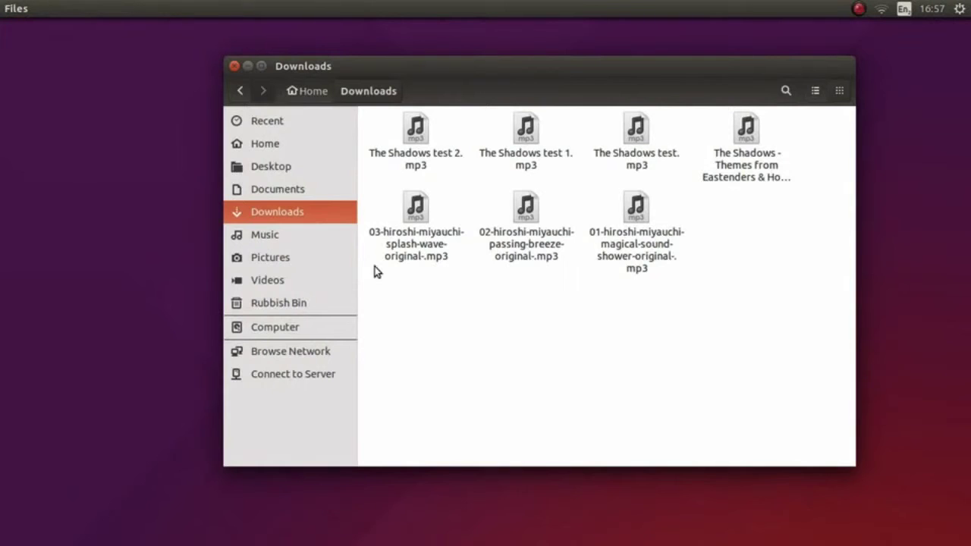
Step: Play 'The Shadows test 1.mp3' in VLC media player, then close VLC
click(531, 144)
right_click(531, 144)
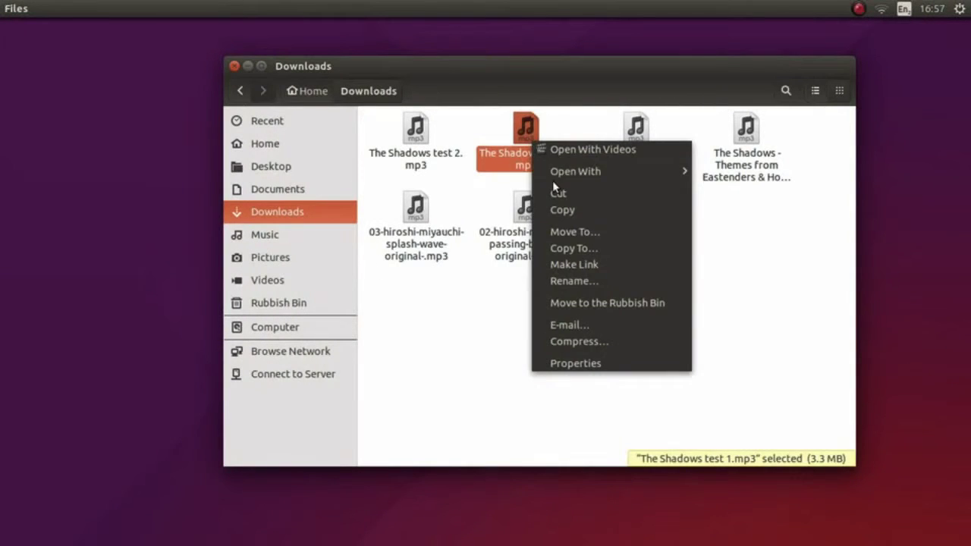
mouse_move(665, 174)
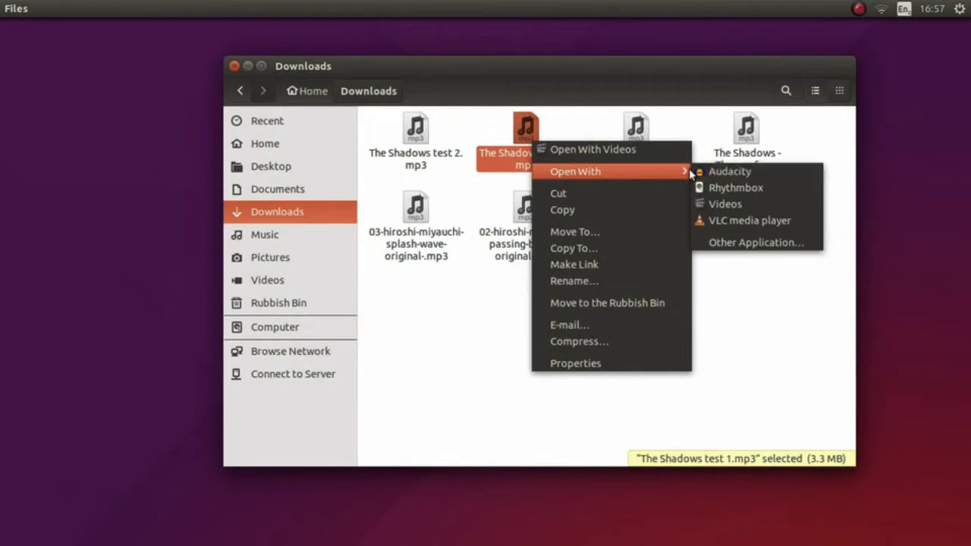
click(730, 222)
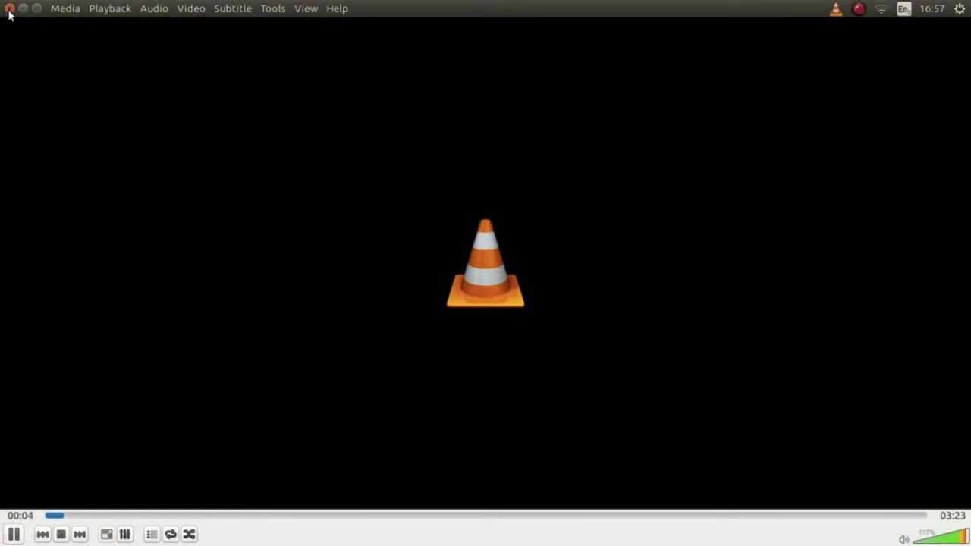
click(10, 8)
click(372, 186)
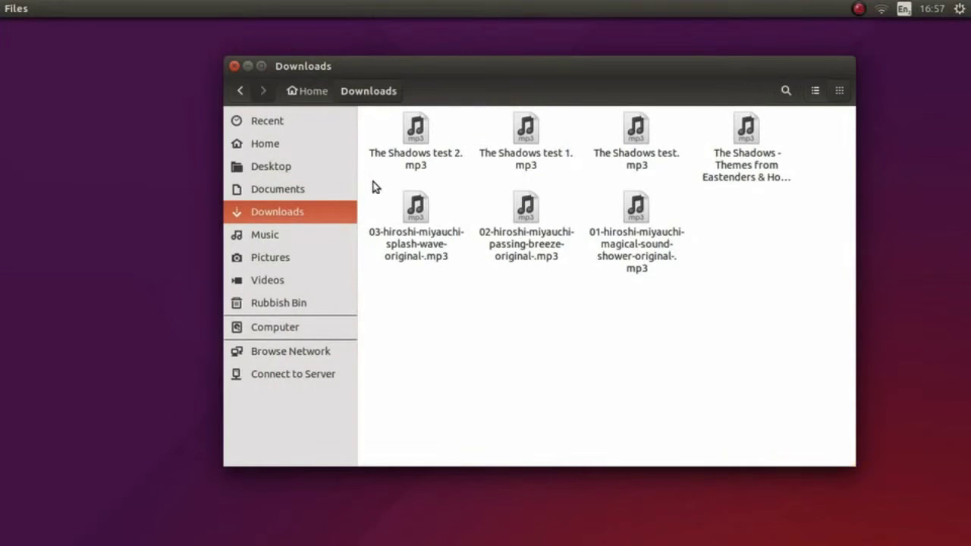
right_click(417, 138)
mouse_move(491, 171)
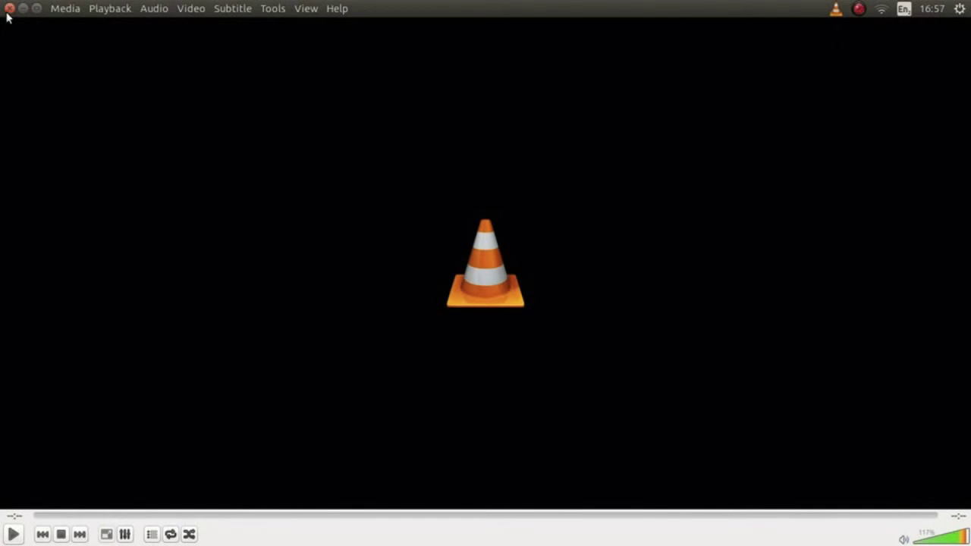
click(9, 10)
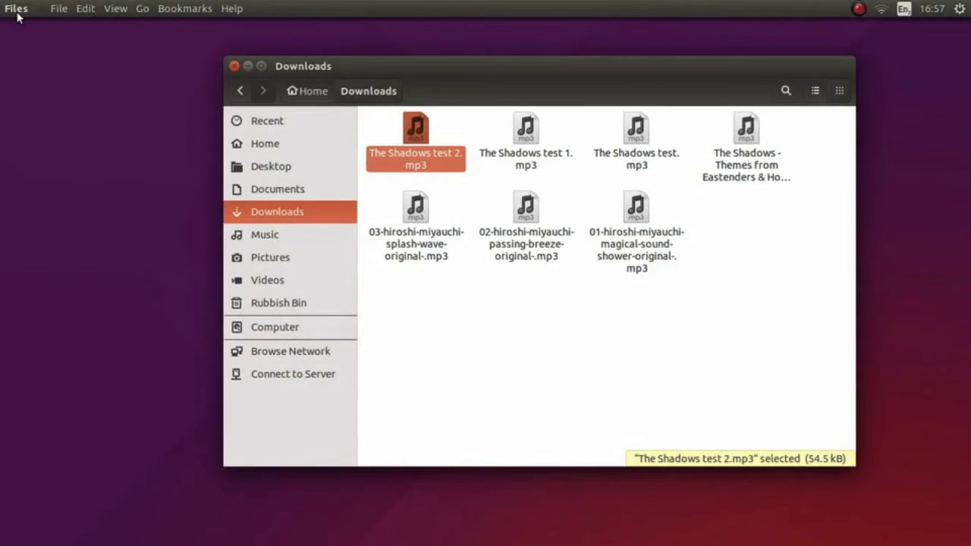